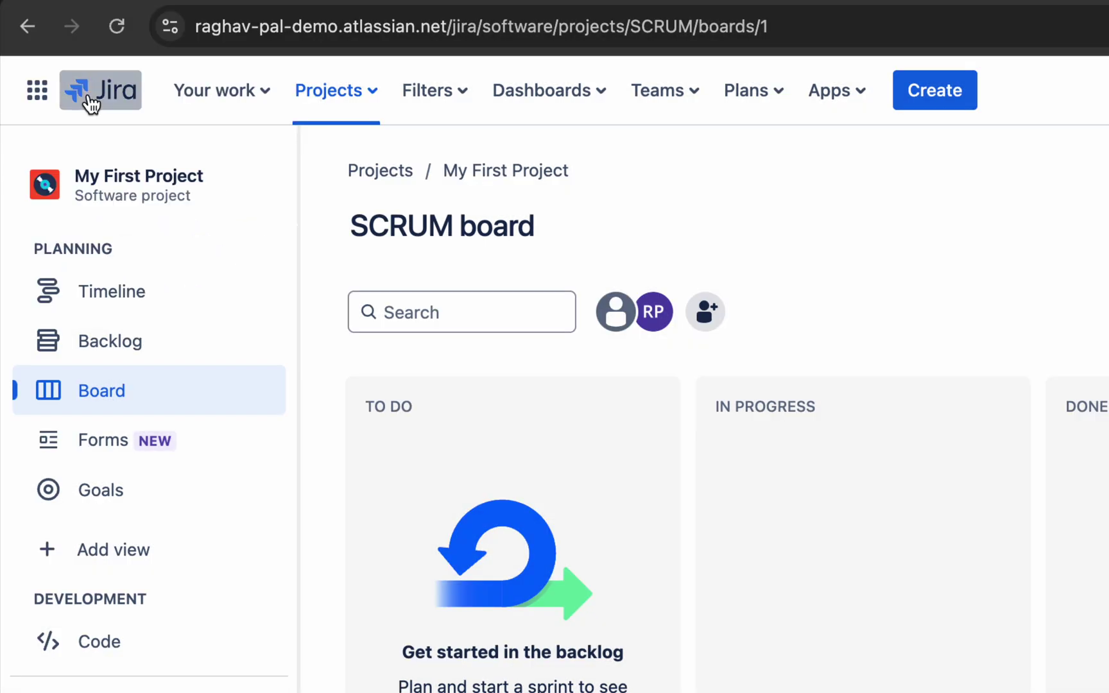
# Leave the SCRUM board for the Your work overview using the Jira logo.
pyautogui.click(90, 96)
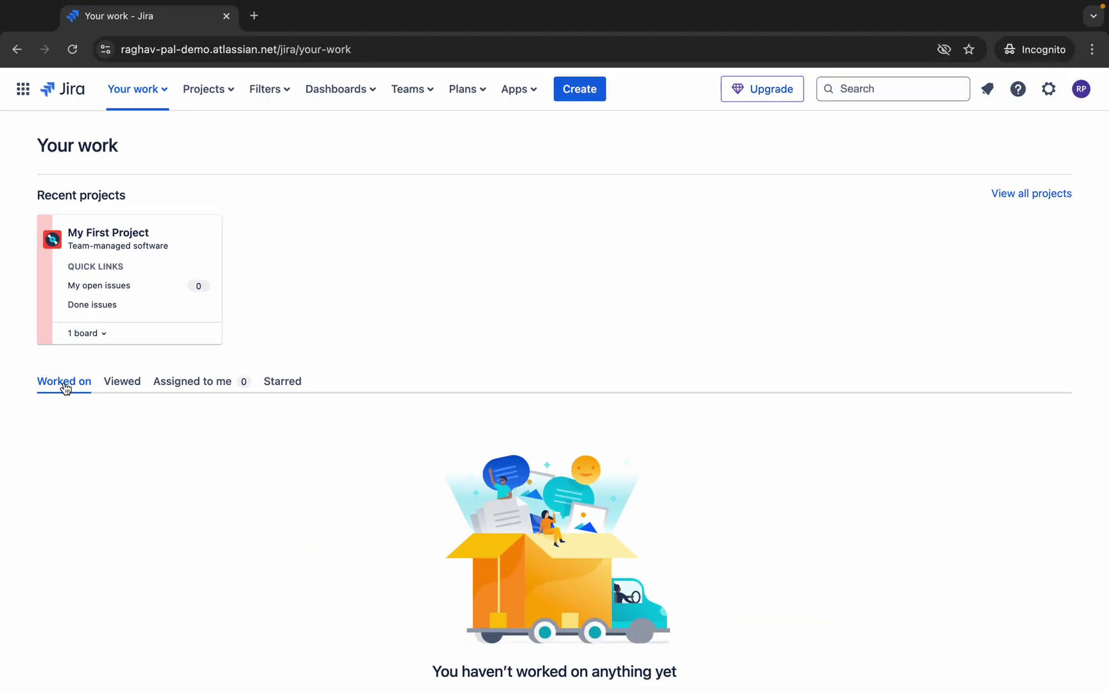
# Cycle through the Viewed, Assigned to me, Starred and Worked on lists, then view all projects.
pyautogui.click(114, 385)
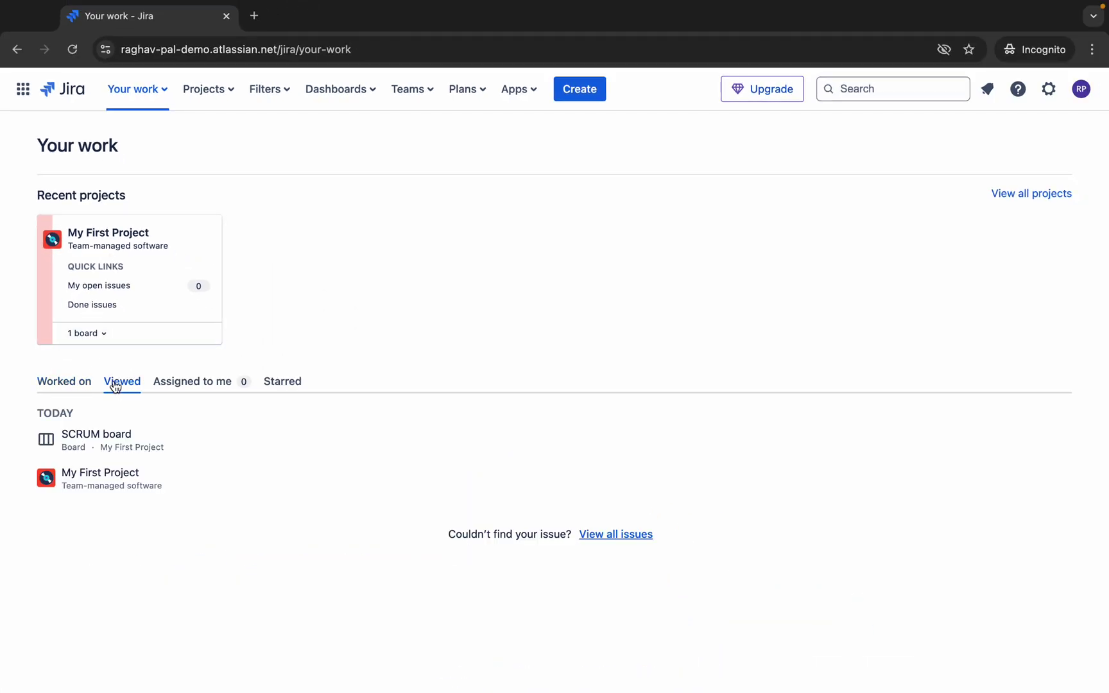
pyautogui.click(178, 390)
pyautogui.click(277, 384)
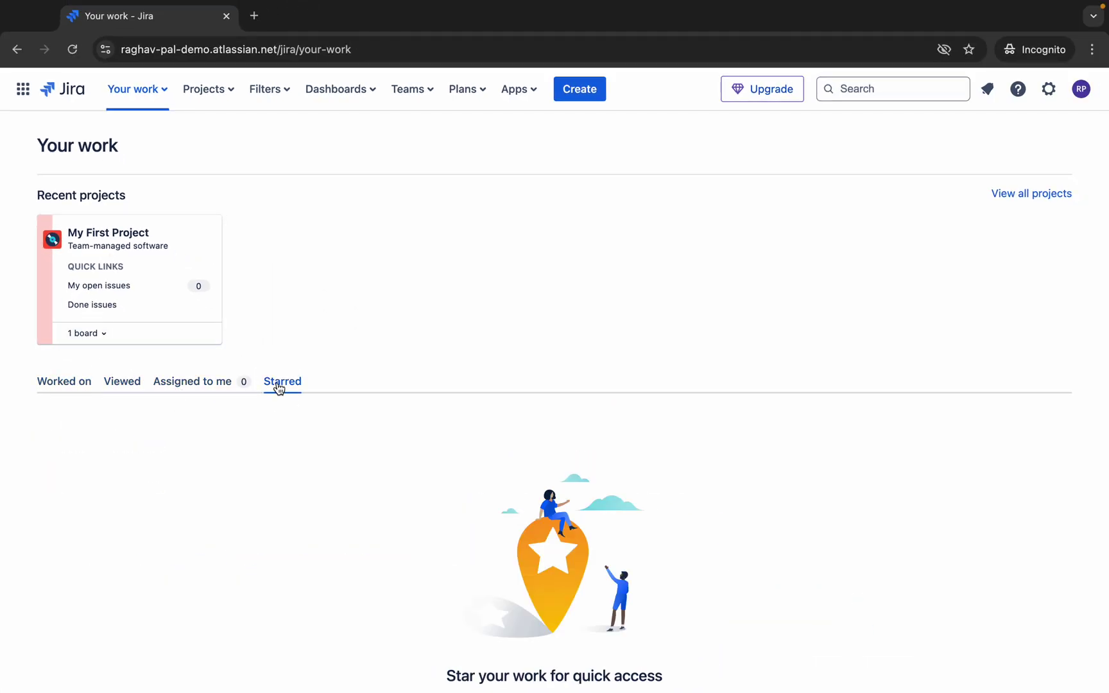
pyautogui.click(136, 387)
pyautogui.click(44, 388)
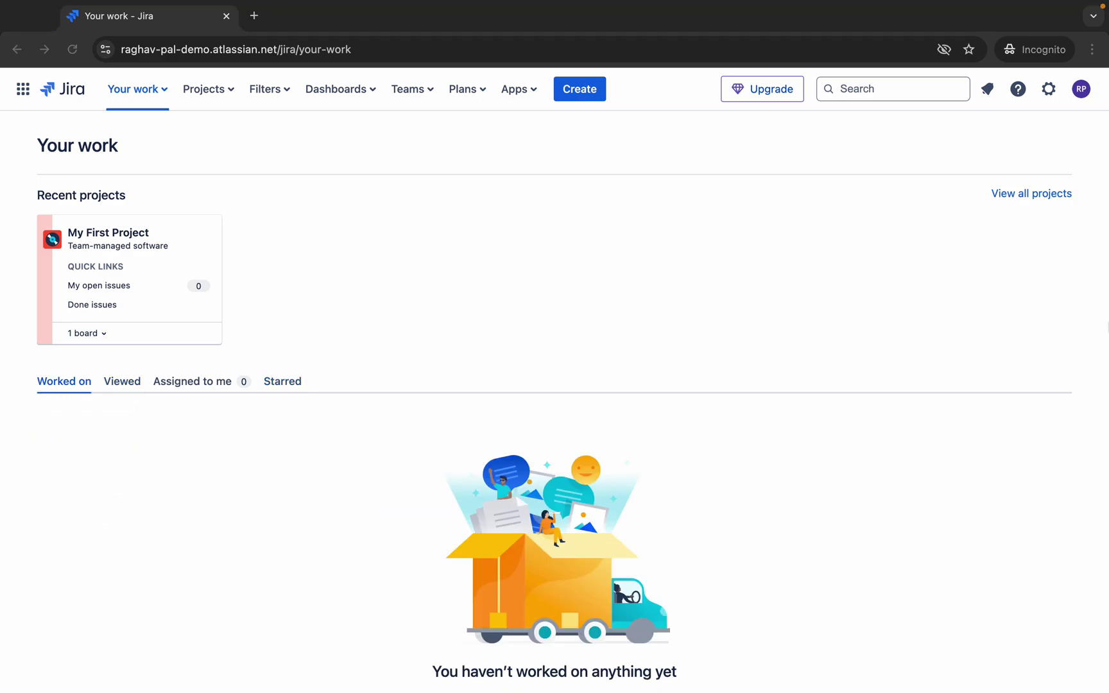
pyautogui.click(1039, 193)
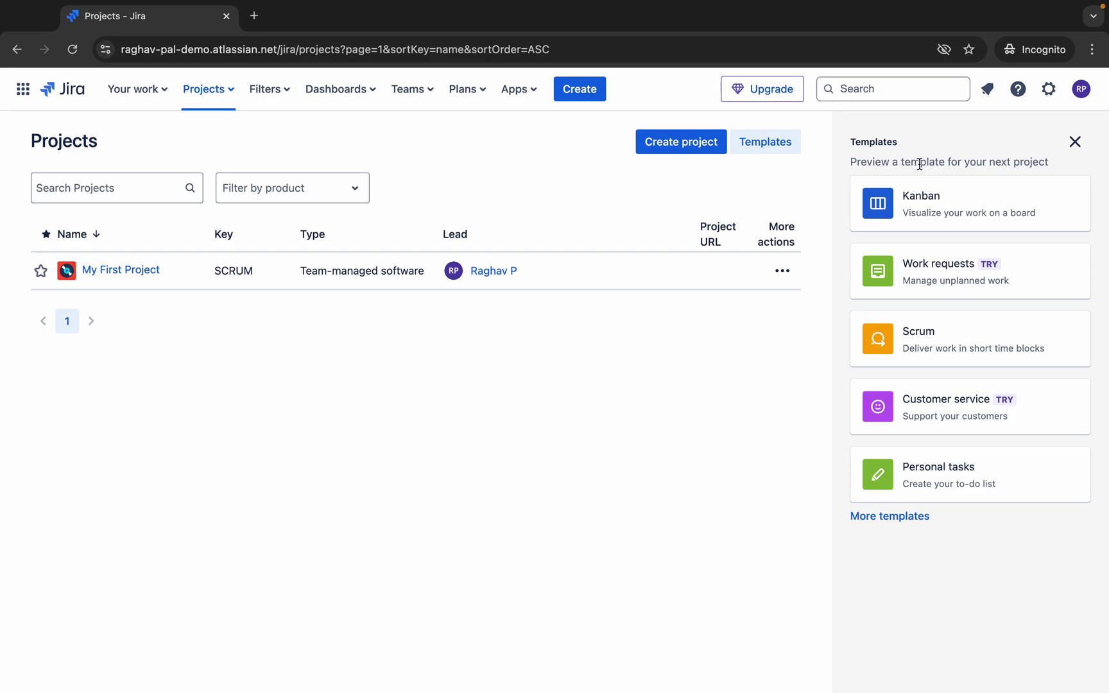
# Preview the Kanban and Scrum templates, then reopen My First Project's SCRUM board from Your work.
pyautogui.moveTo(944, 213)
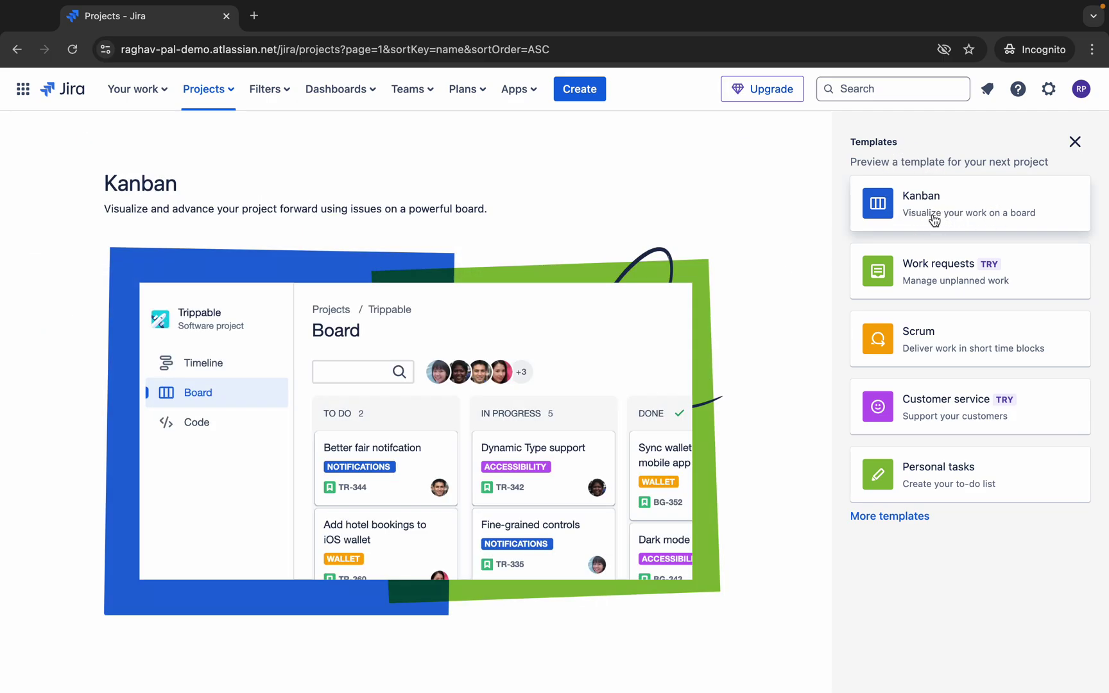
pyautogui.moveTo(919, 333)
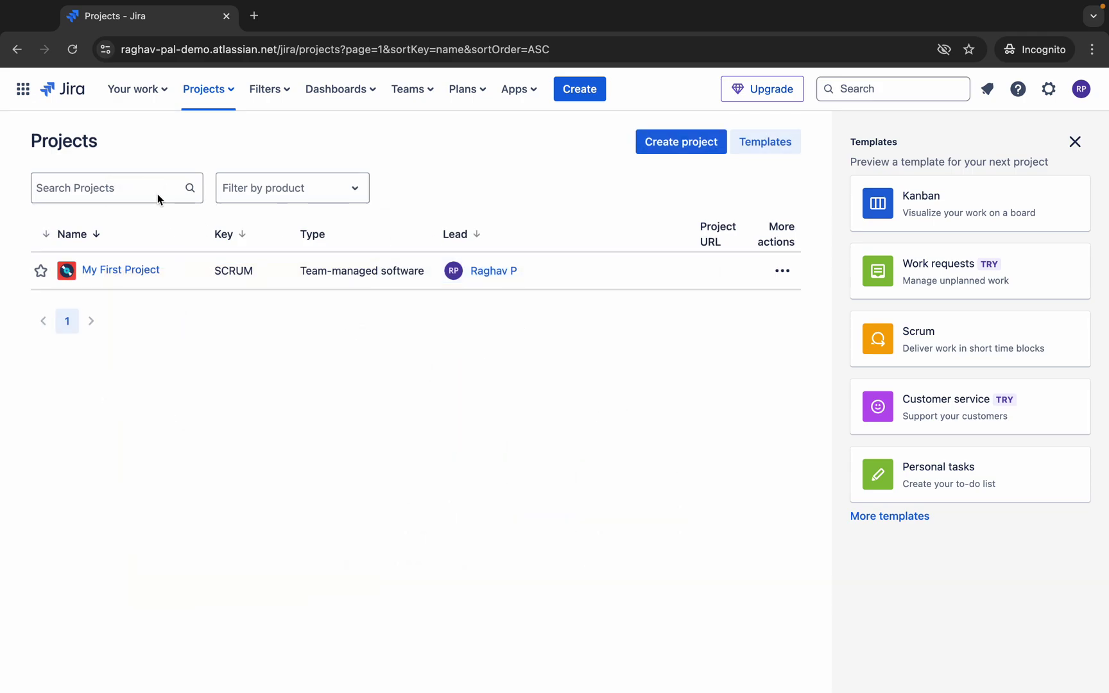
pyautogui.click(71, 91)
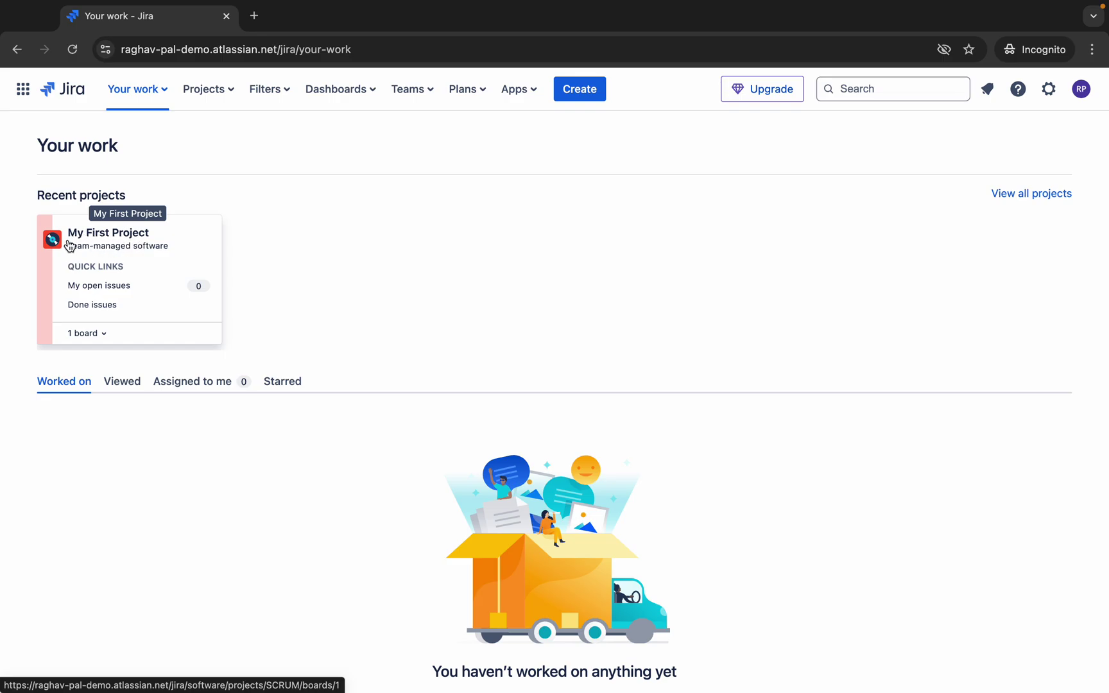
pyautogui.click(90, 240)
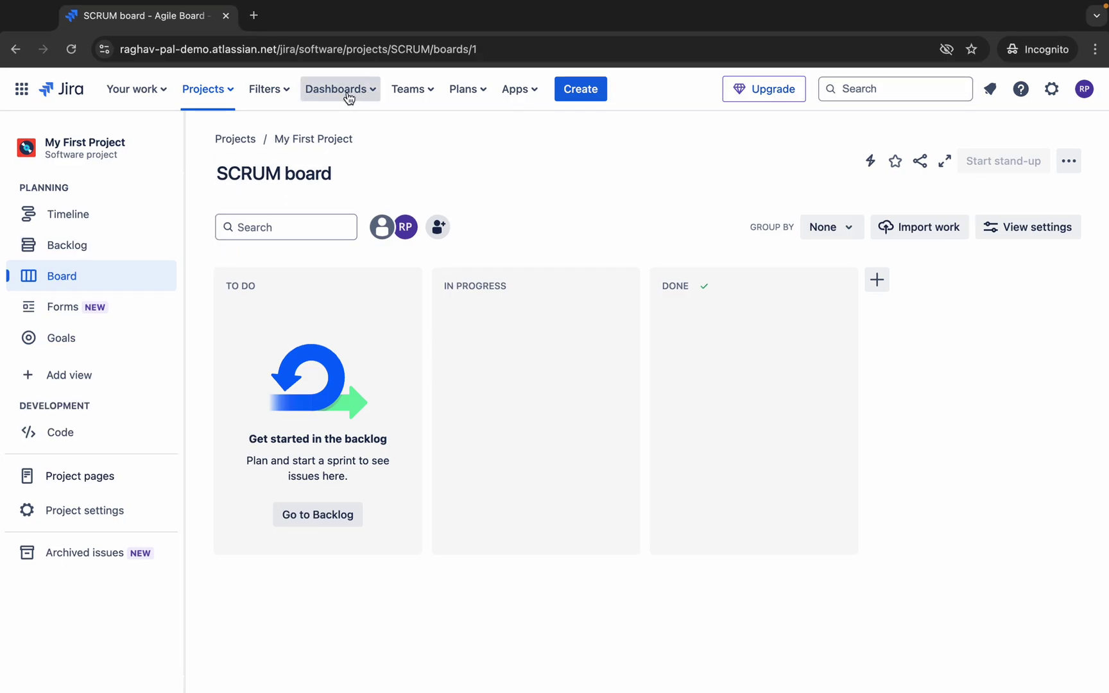
# Glance at the Dashboards menu, drag across the SCRUM board columns, and switch to Timeline.
pyautogui.click(371, 93)
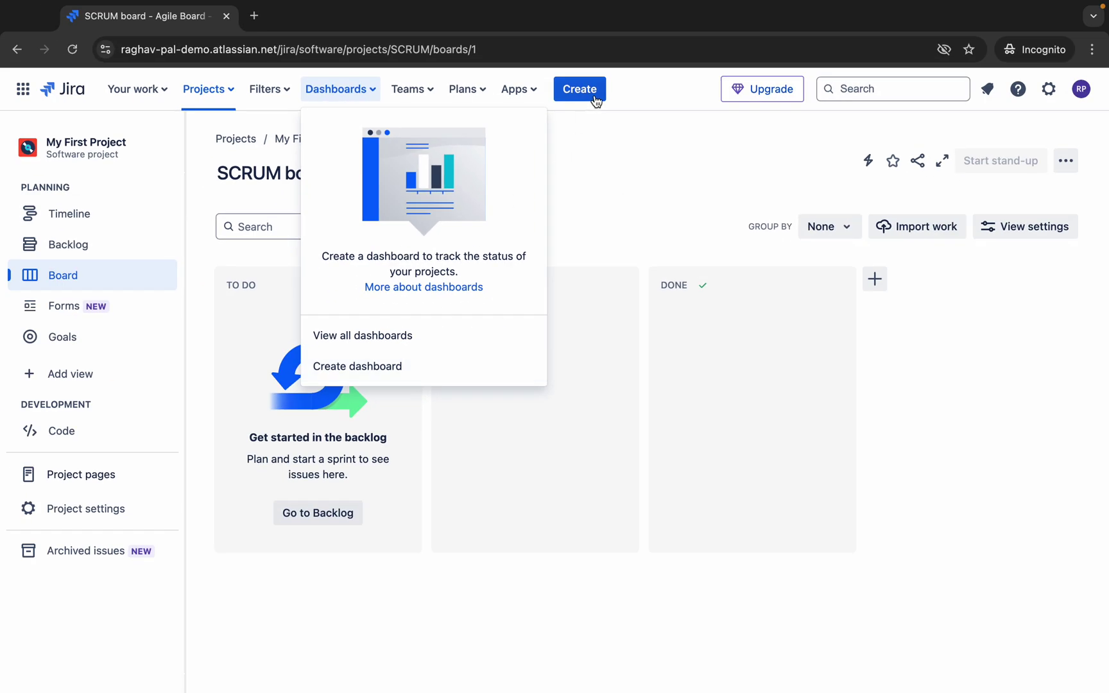
pyautogui.click(772, 175)
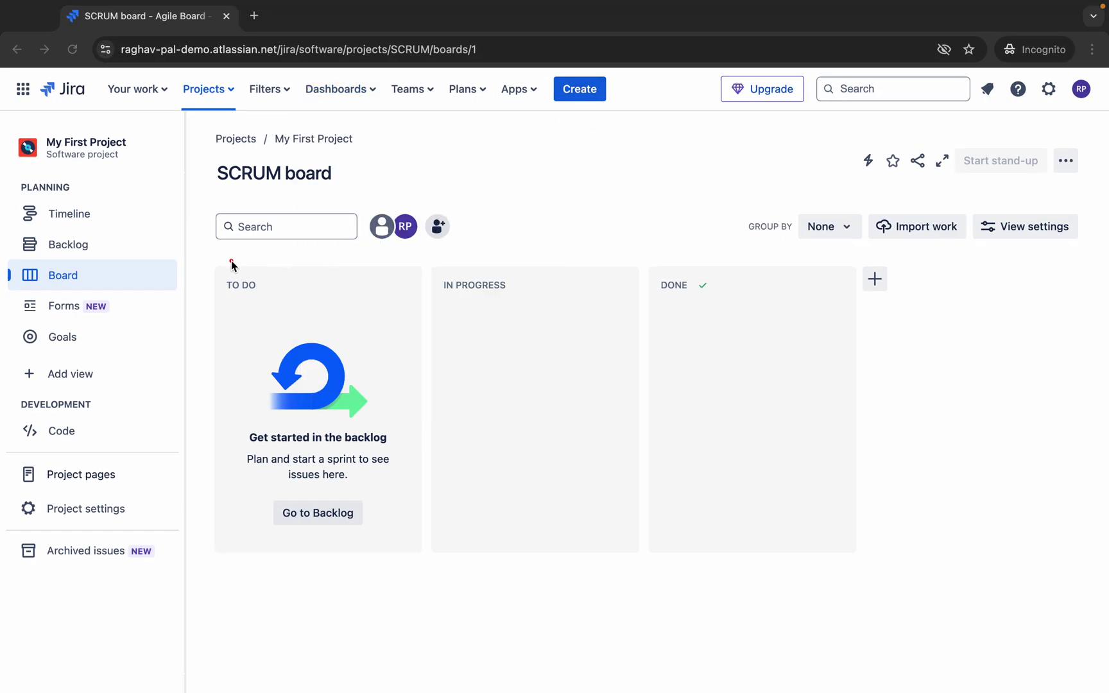
pyautogui.moveTo(221, 266)
pyautogui.mouseDown()
pyautogui.moveTo(543, 339)
pyautogui.moveTo(903, 540)
pyautogui.moveTo(855, 568)
pyautogui.mouseUp()
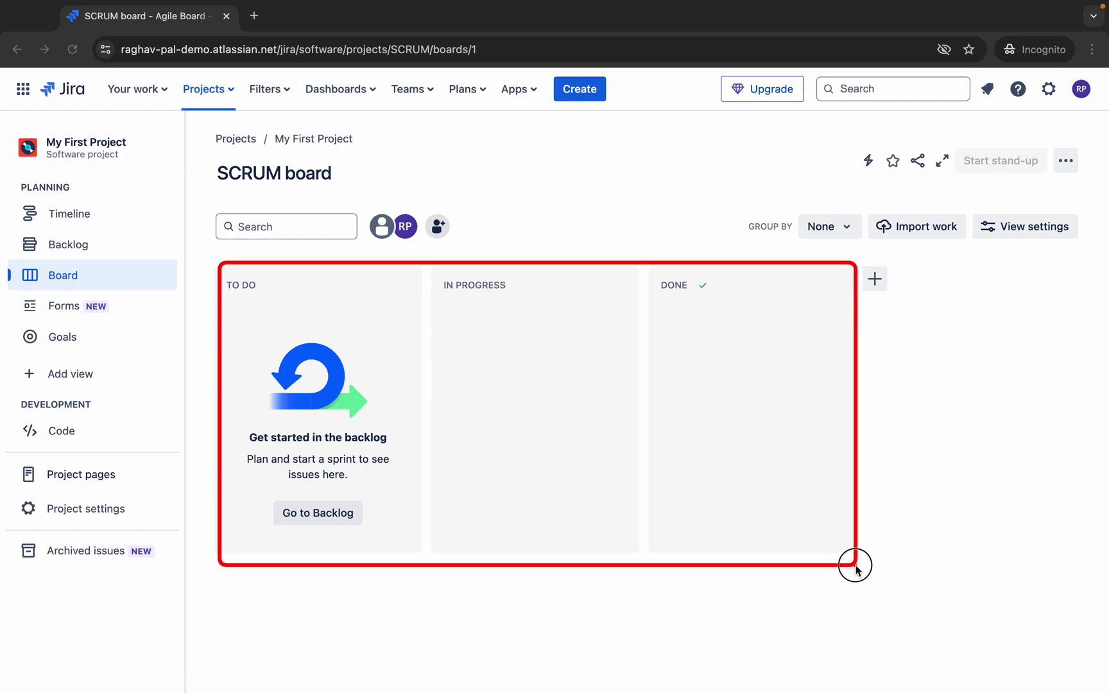
pyautogui.moveTo(218, 273); pyautogui.dragTo(383, 463)
pyautogui.moveTo(455, 274); pyautogui.dragTo(553, 390)
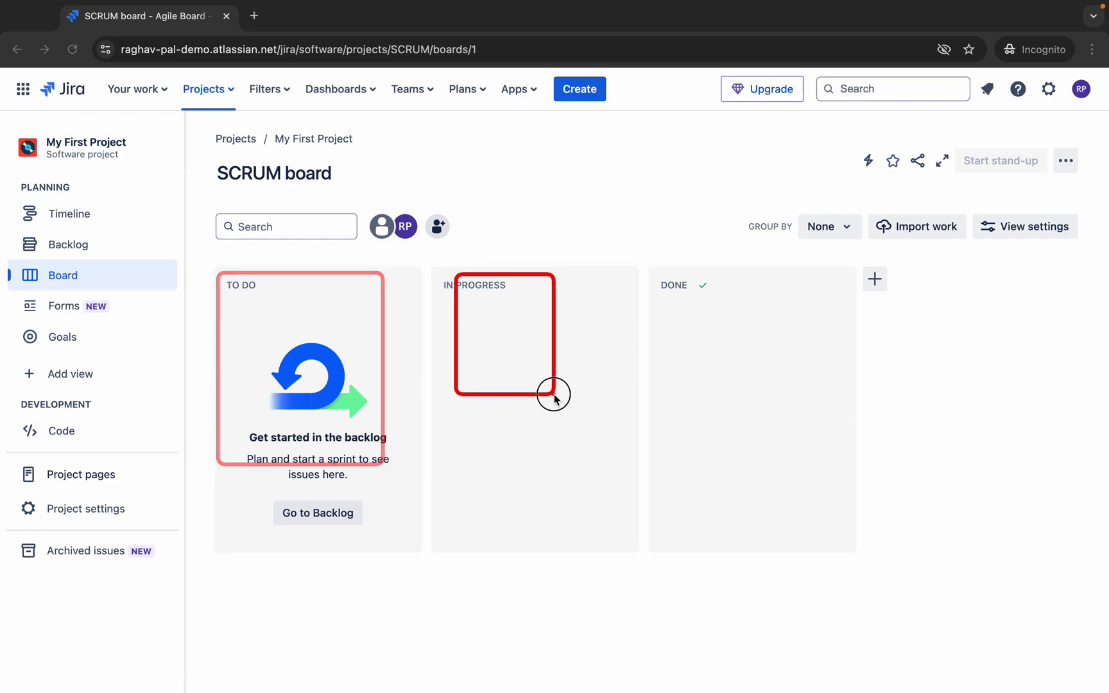
pyautogui.moveTo(648, 256); pyautogui.dragTo(847, 563)
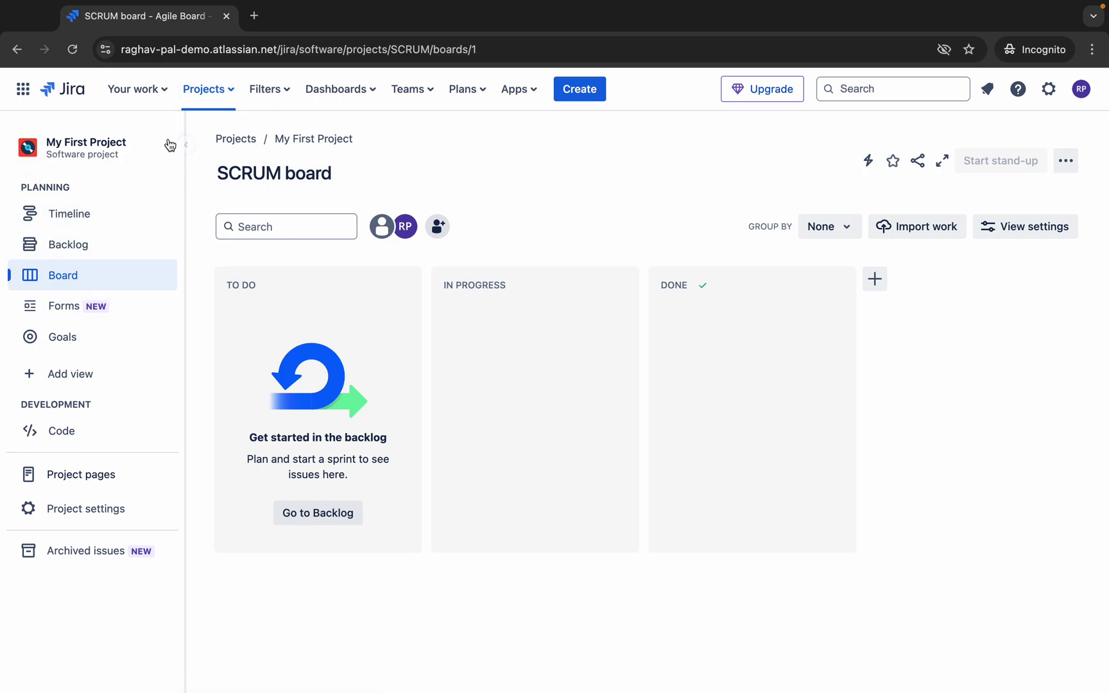
pyautogui.click(66, 218)
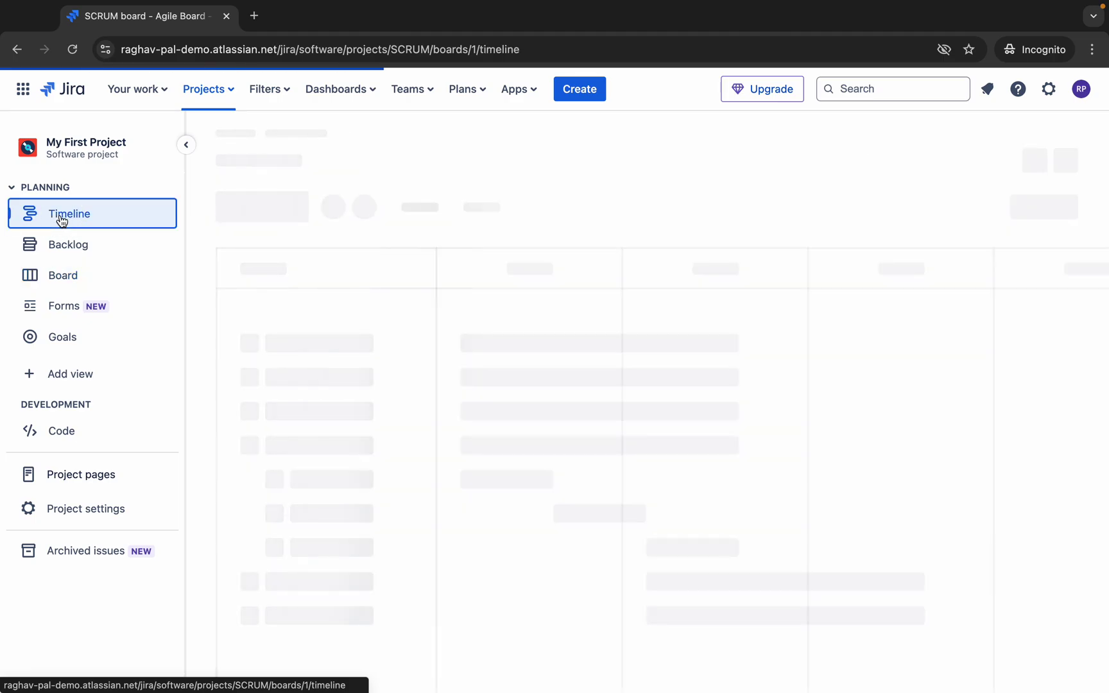
# Pass through the Backlog, Board and Forms views, ending on the project's Goals page.
pyautogui.click(55, 245)
pyautogui.click(56, 277)
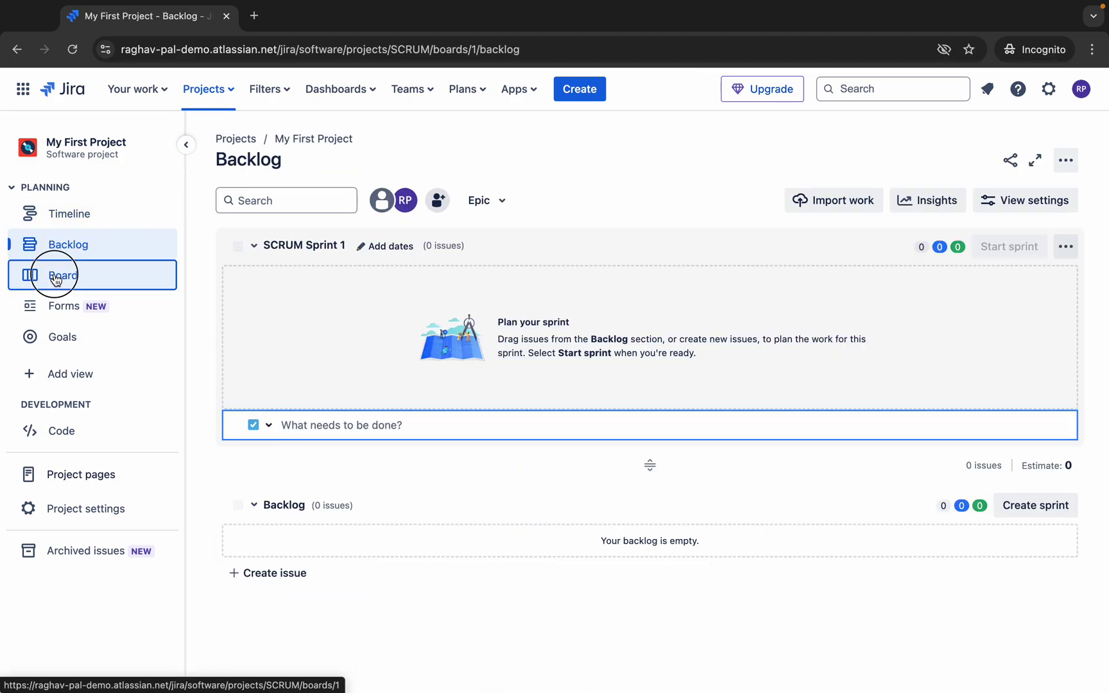
pyautogui.click(64, 316)
pyautogui.click(61, 338)
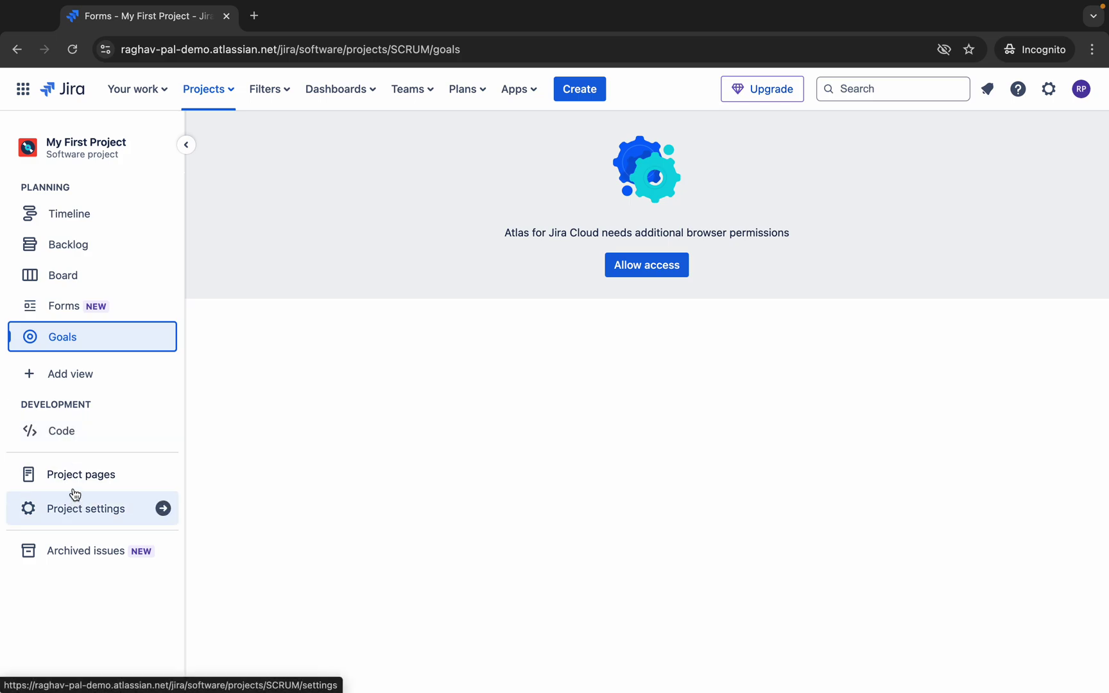
# Open My First Project's settings and view its Issue types section.
pyautogui.click(65, 515)
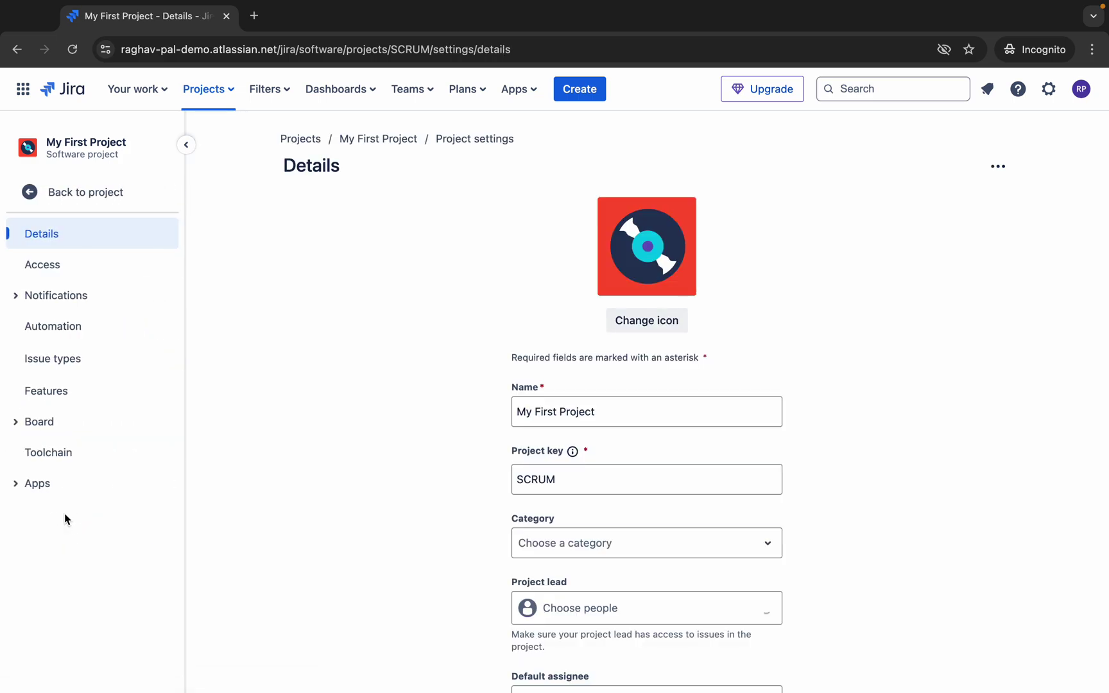
pyautogui.scroll(-1, 519, 506)
pyautogui.scroll(1, 519, 505)
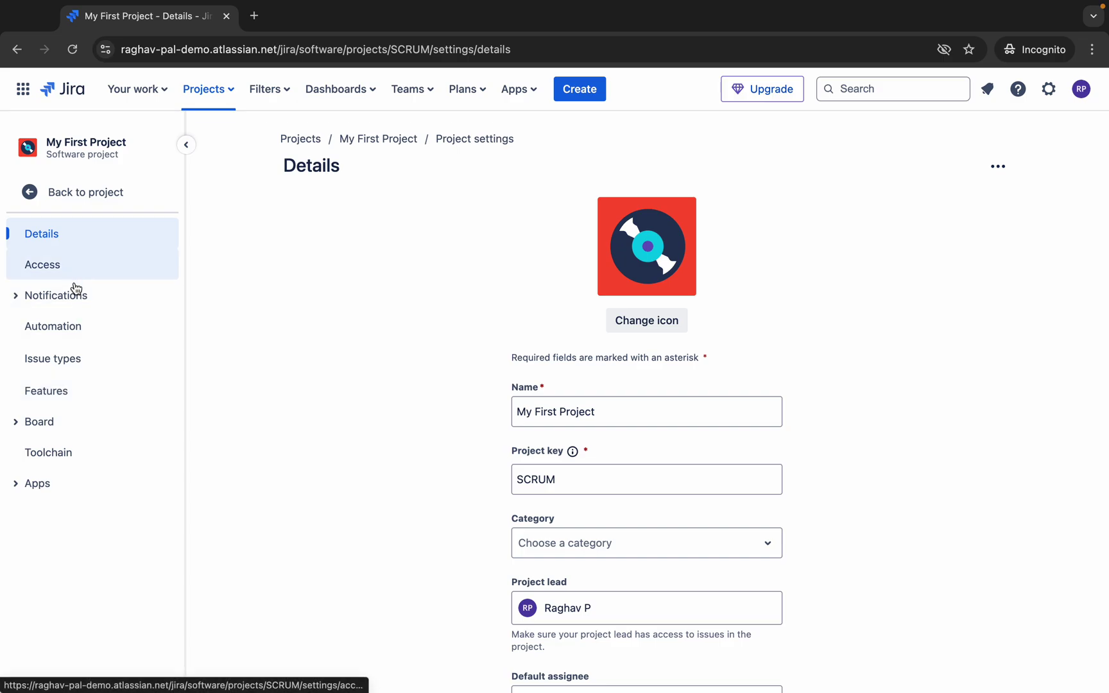
pyautogui.click(60, 363)
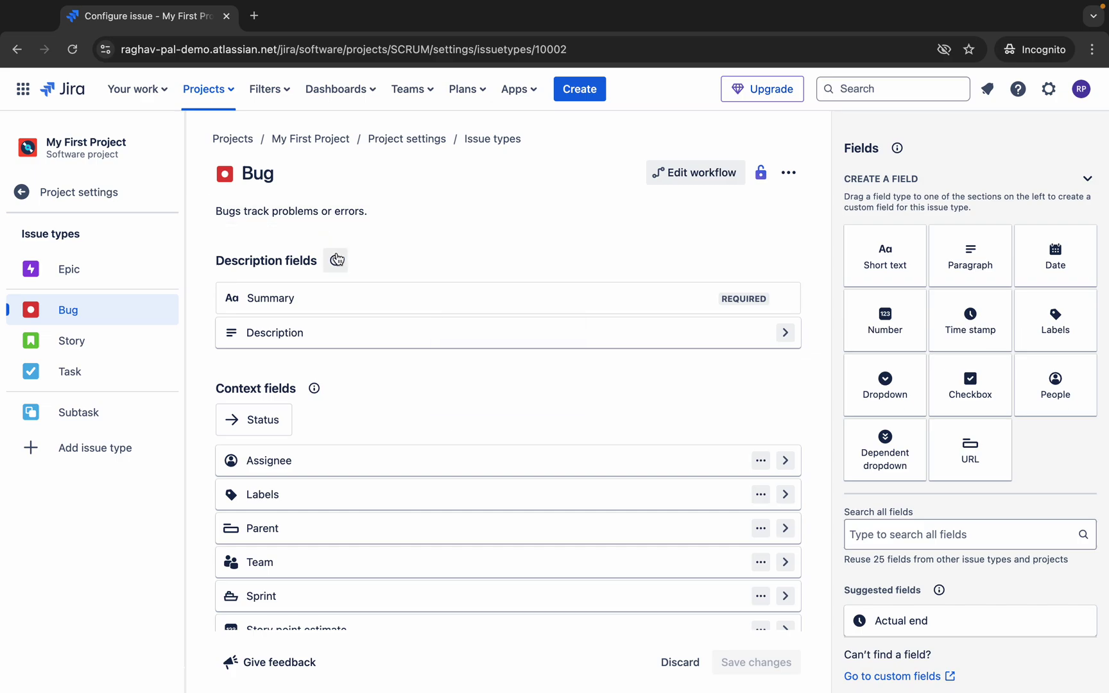
pyautogui.moveTo(507, 5)
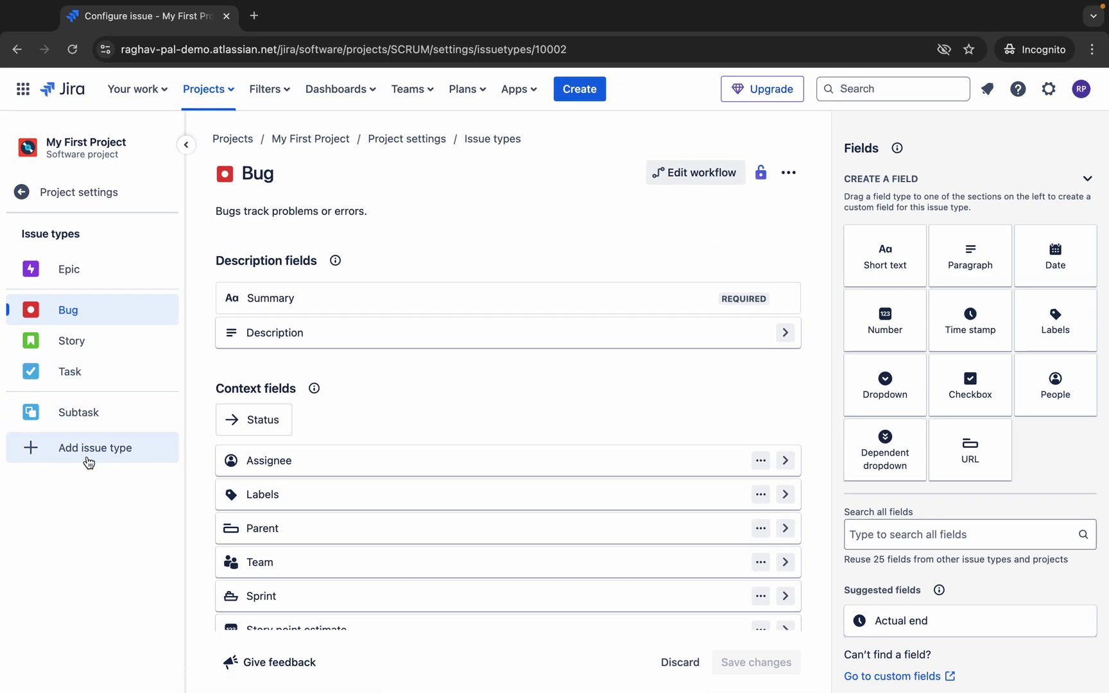
# Start and cancel a new issue type, then open the Bug workflow editor.
pyautogui.click(89, 457)
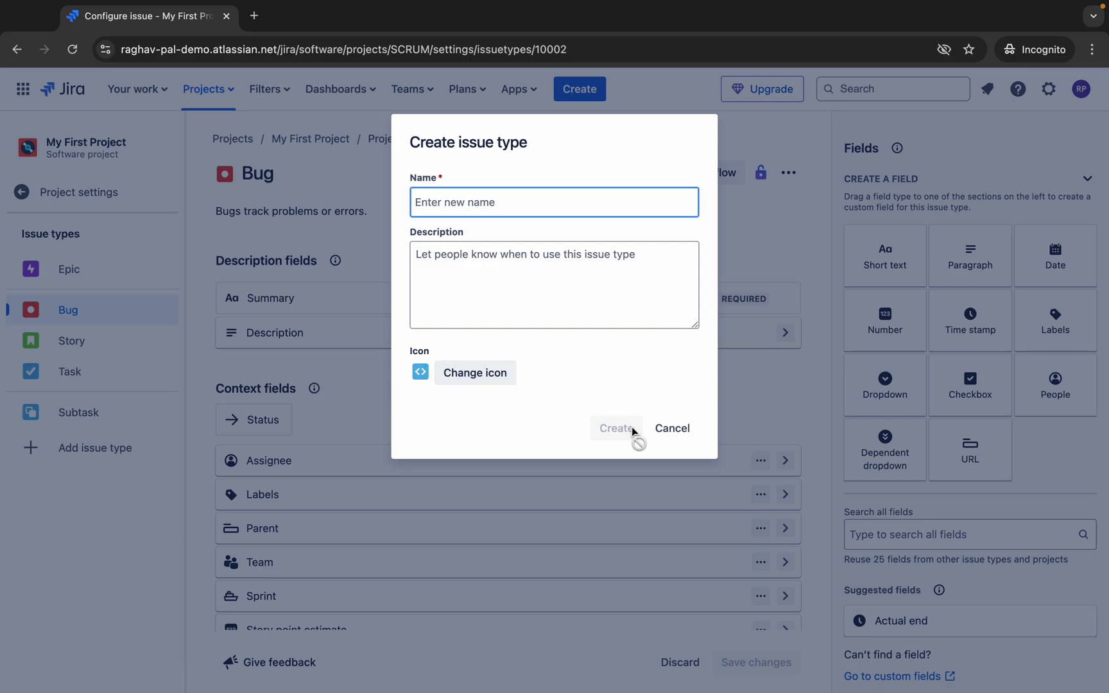
pyautogui.click(752, 168)
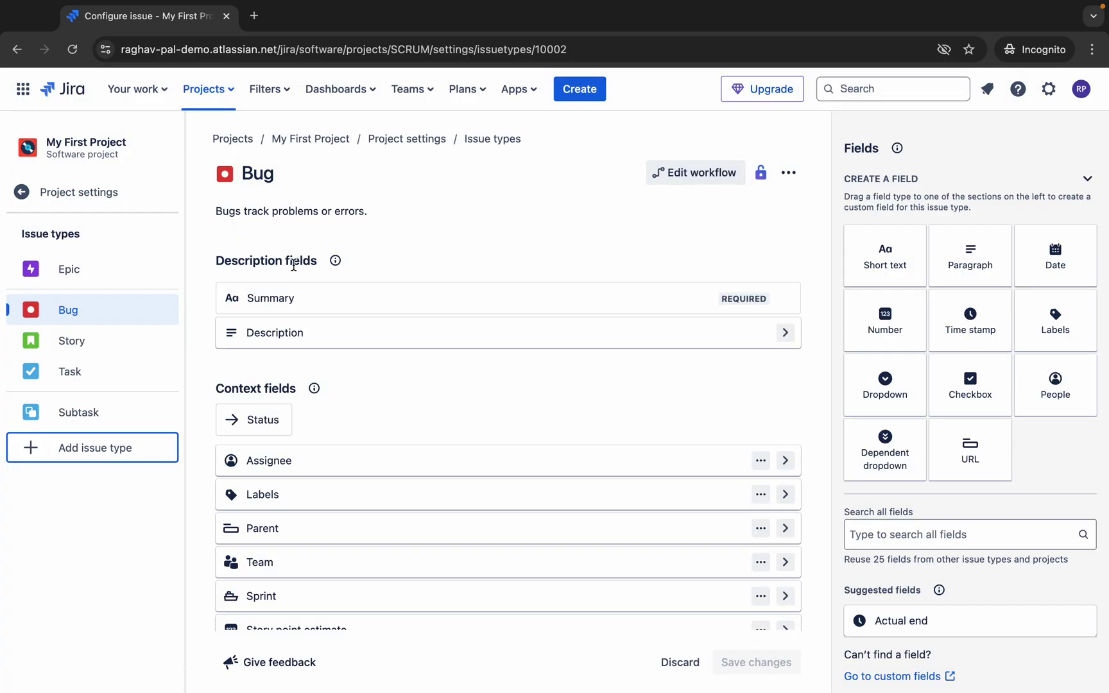
pyautogui.click(703, 175)
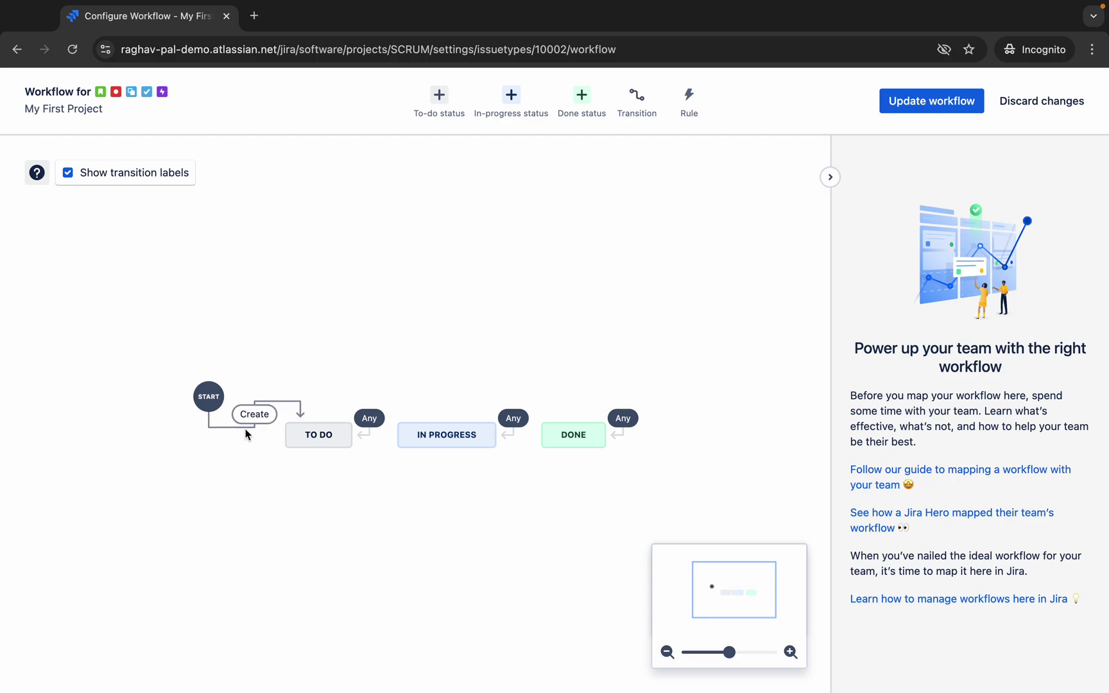
# Select the TO DO, IN PROGRESS and DONE statuses, discard the edits, and open project Details.
pyautogui.click(343, 443)
pyautogui.click(429, 442)
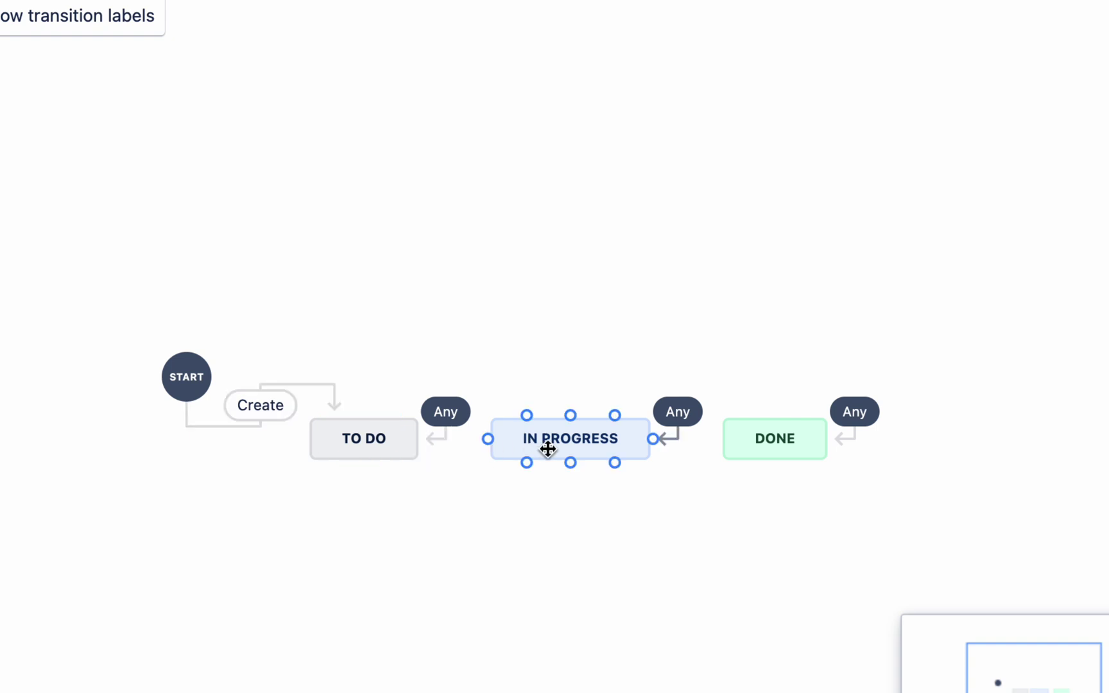
pyautogui.click(755, 450)
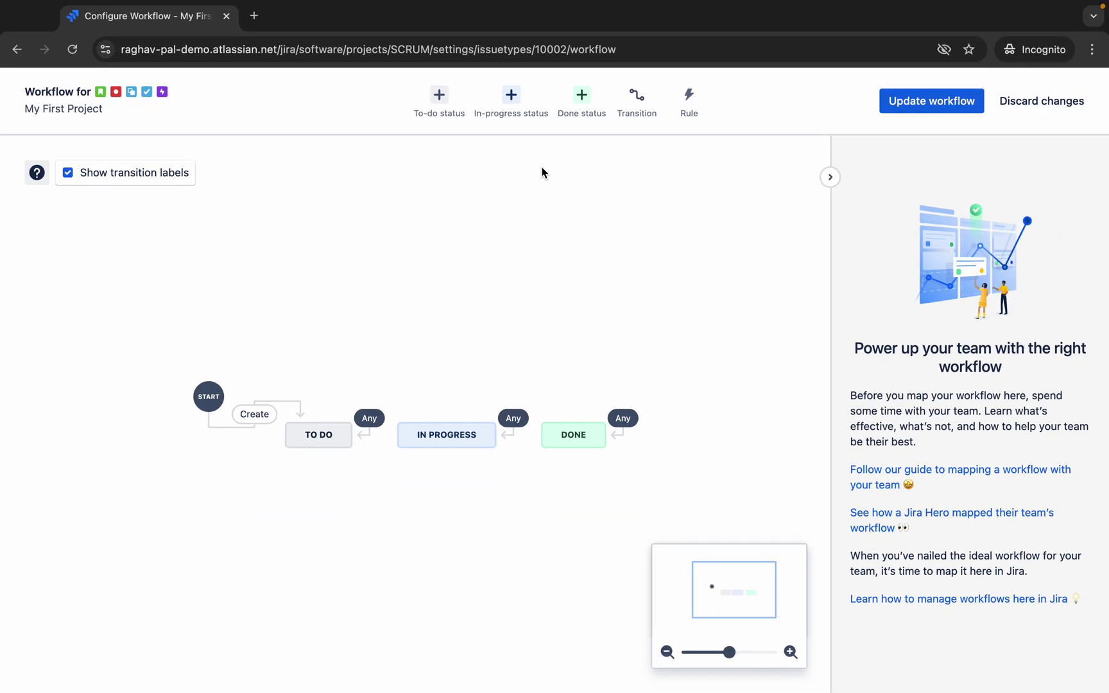
pyautogui.click(1039, 104)
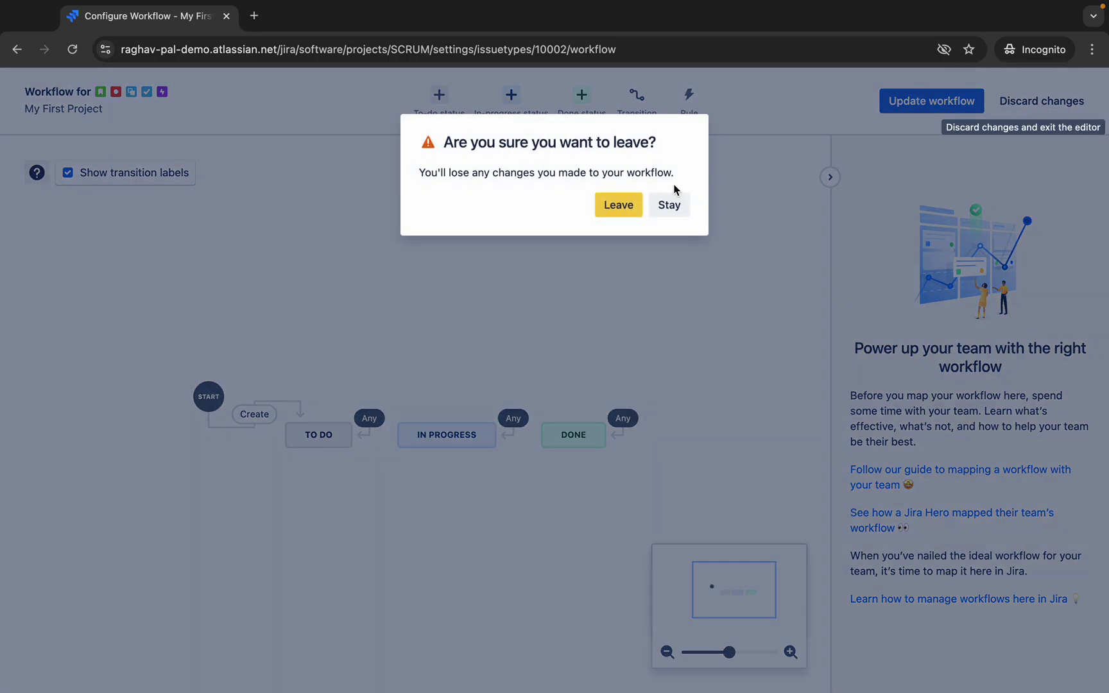
pyautogui.click(631, 207)
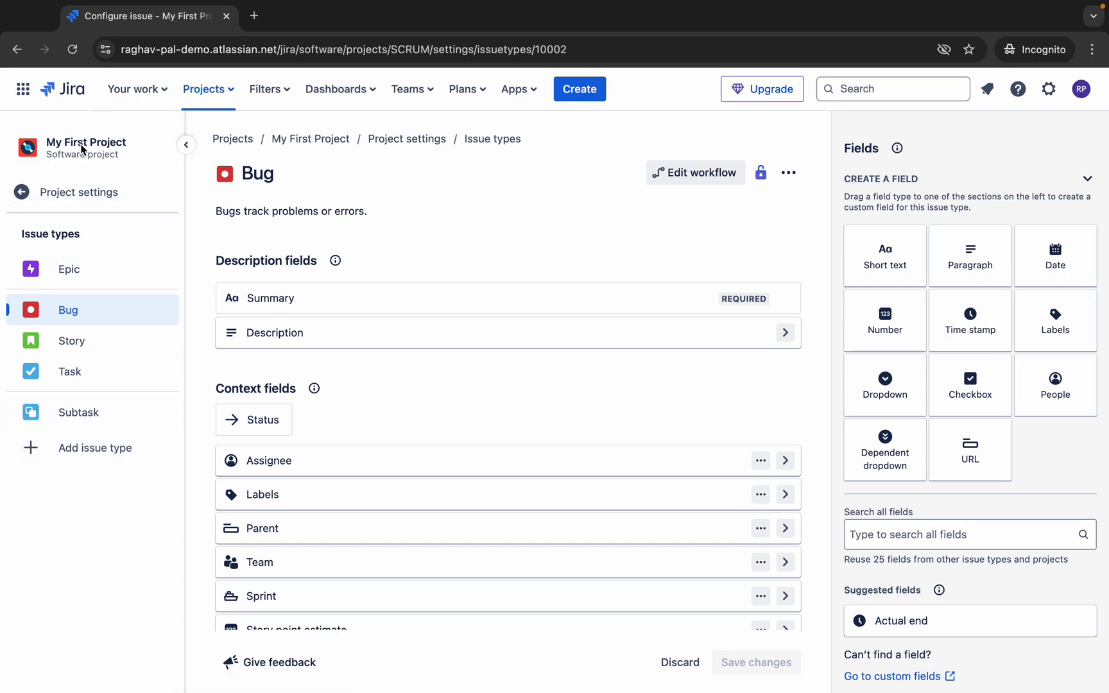
pyautogui.click(64, 197)
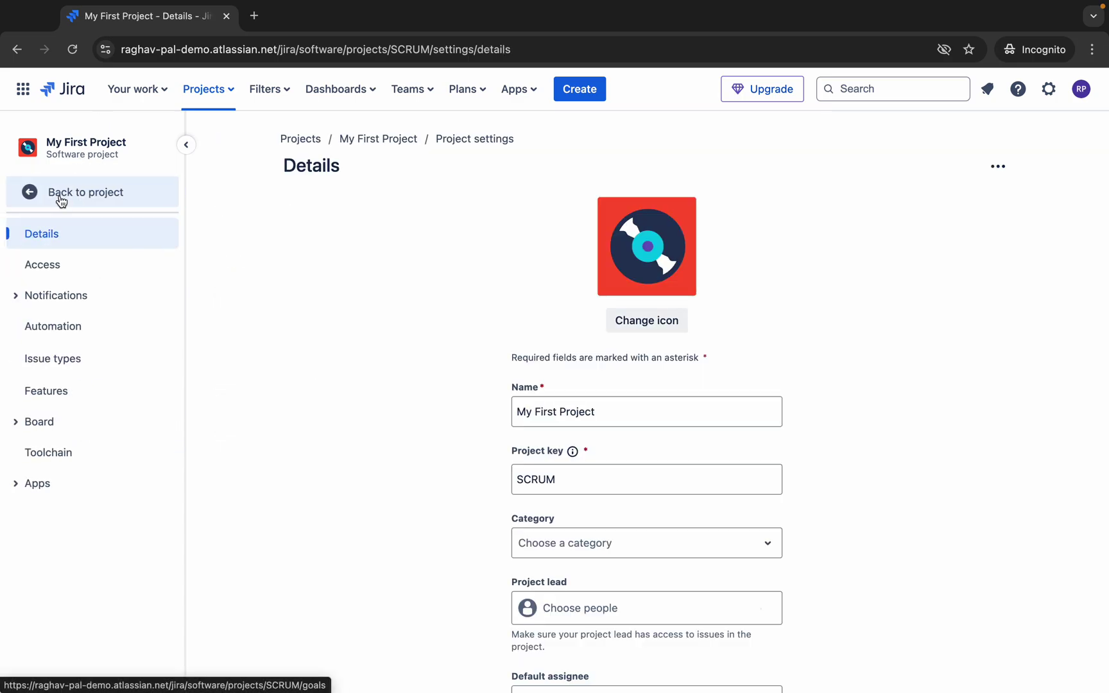
# Expand the Board settings, check the Filters menu, and open the full Dashboards list.
pyautogui.click(49, 427)
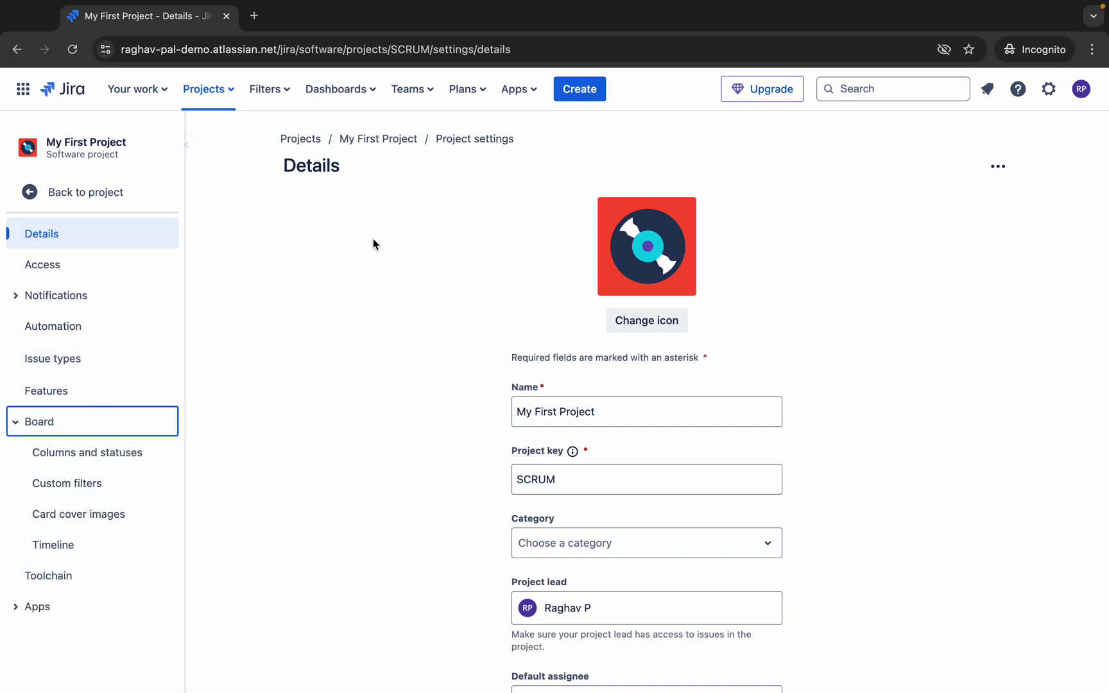
pyautogui.click(277, 90)
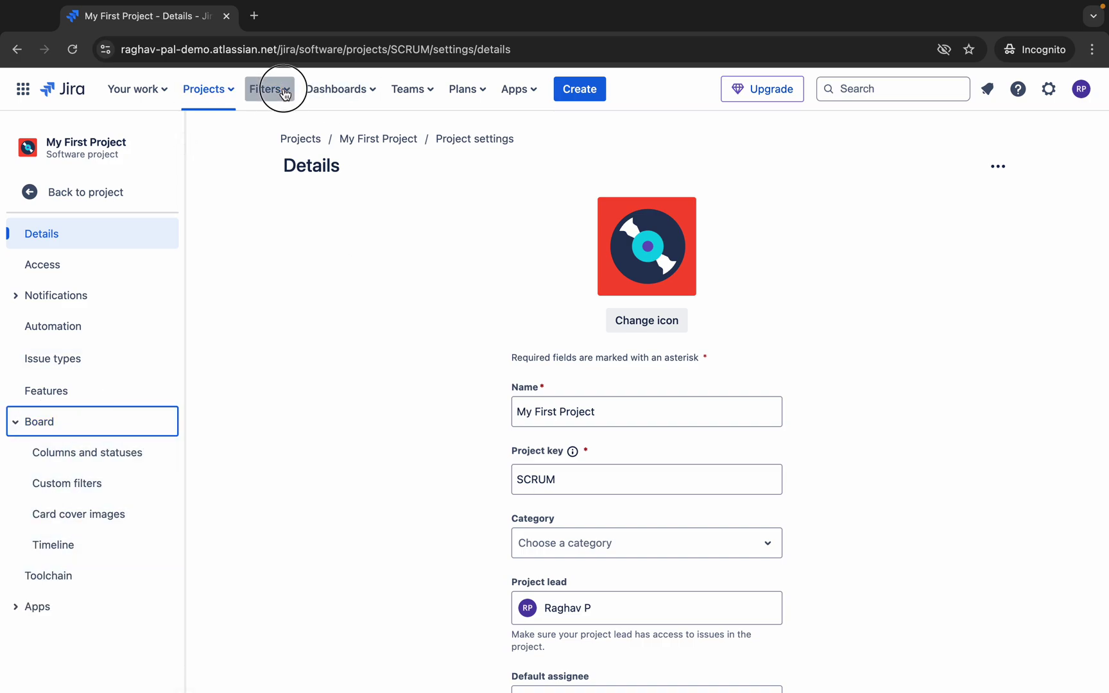
pyautogui.click(339, 96)
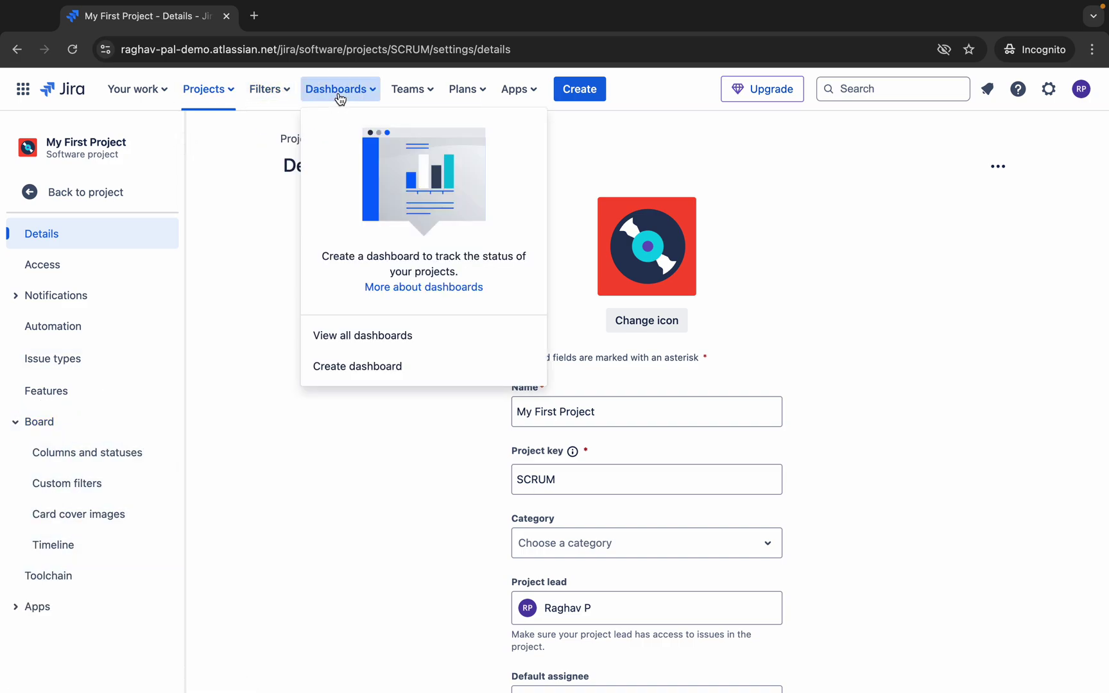
pyautogui.click(404, 330)
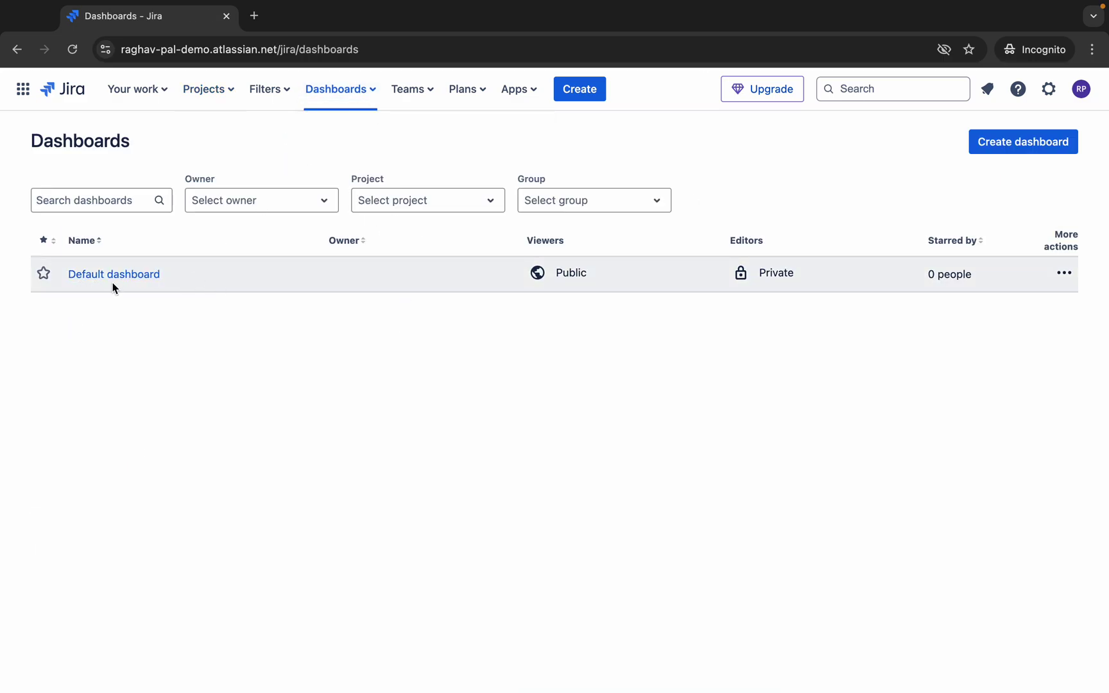
# Start a new dashboard but close the form uncreated, then show the Teams menu options.
pyautogui.click(366, 89)
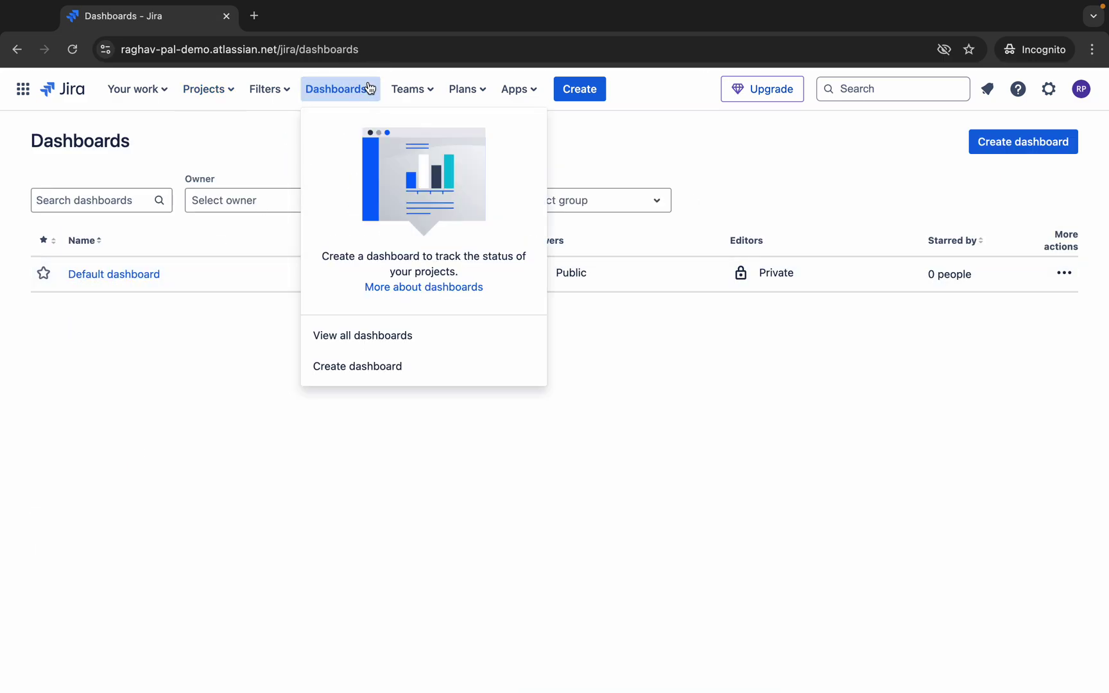
pyautogui.click(354, 374)
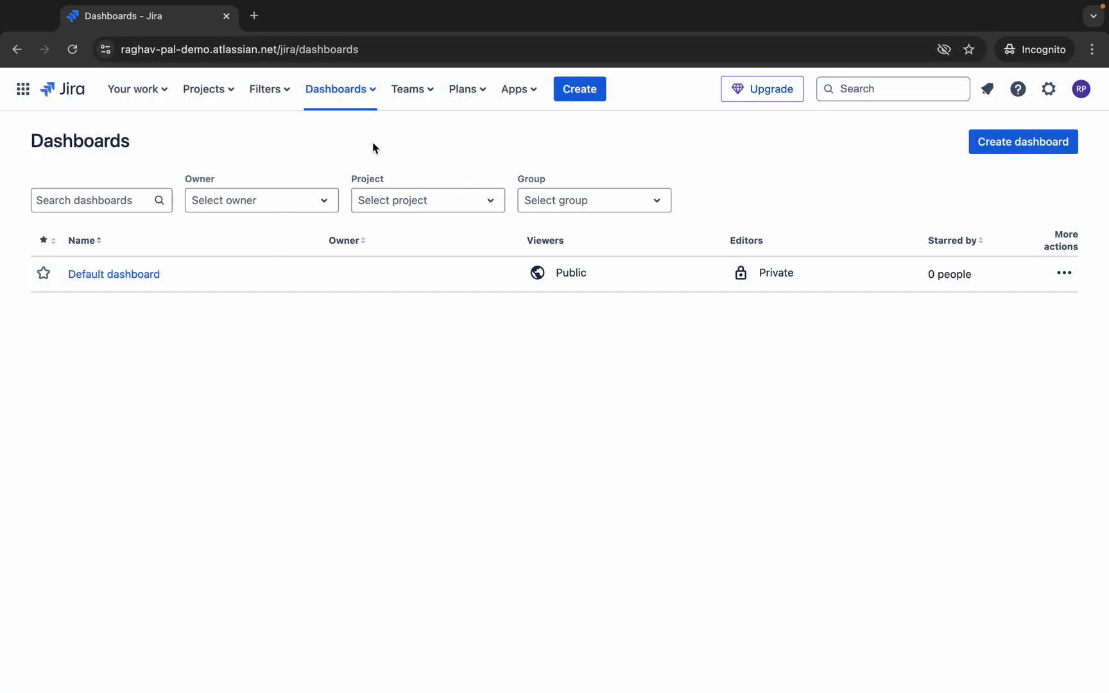
pyautogui.click(405, 92)
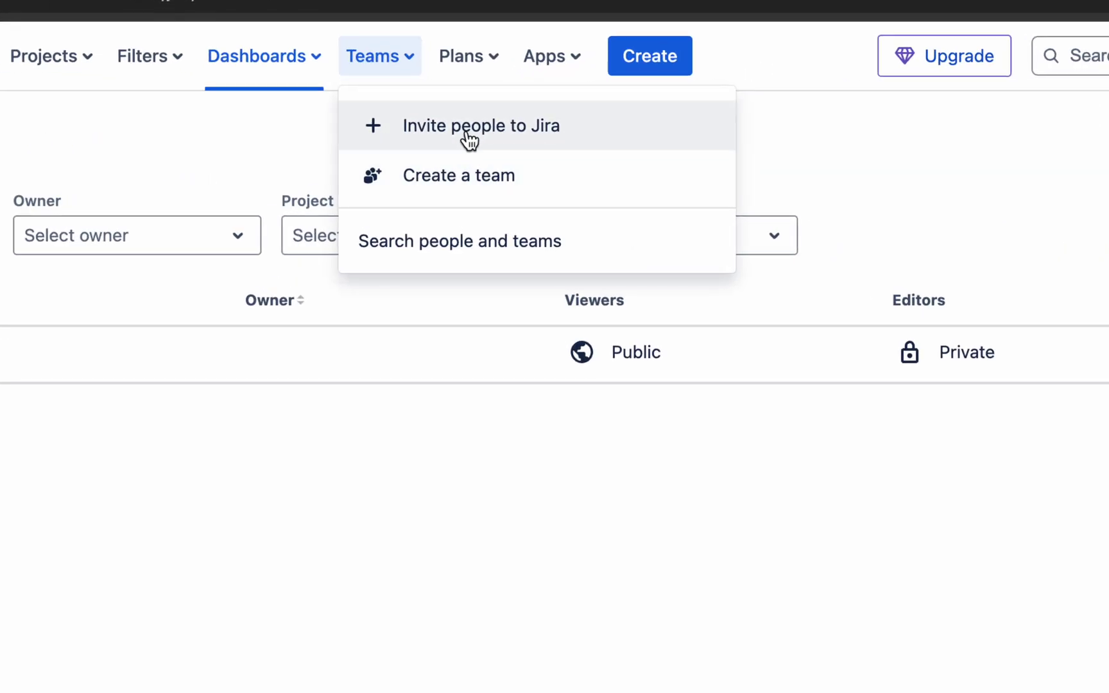
# Check the Plans menu, dismiss its upgrade promotion, and show the recommended Apps.
pyautogui.click(465, 57)
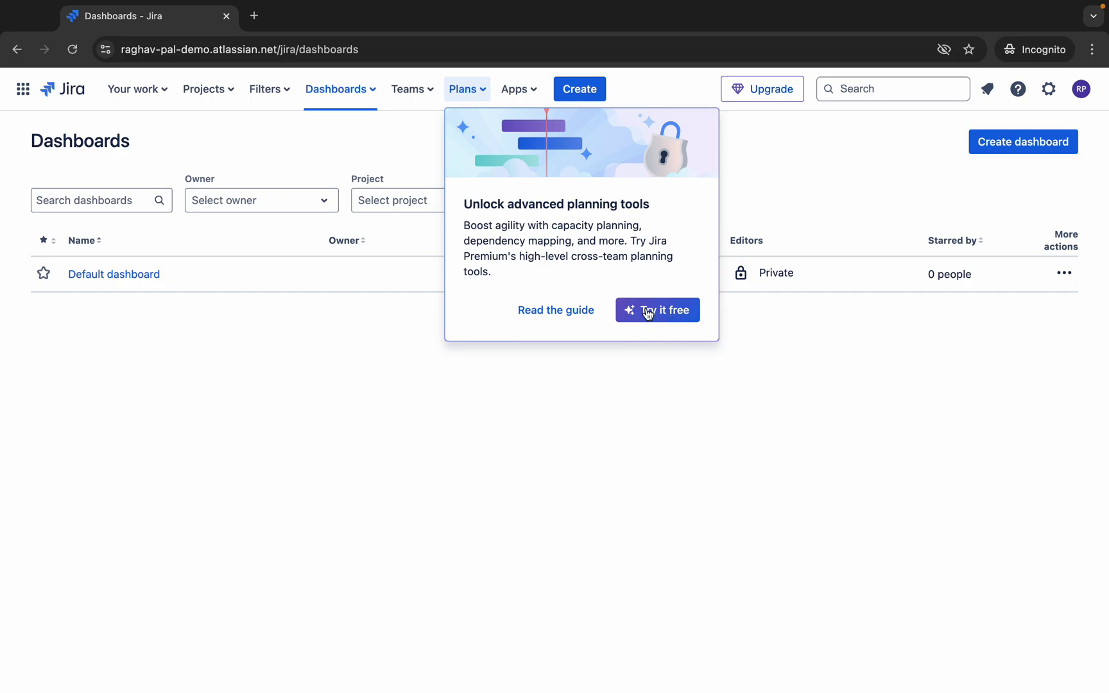
pyautogui.click(523, 389)
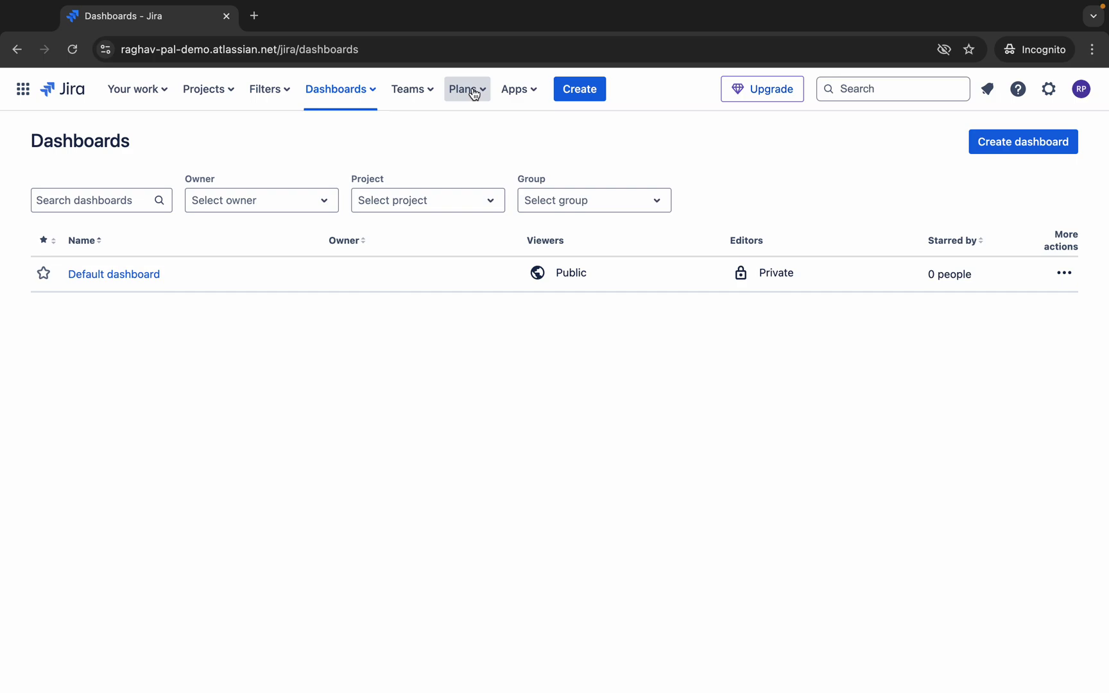
pyautogui.click(513, 91)
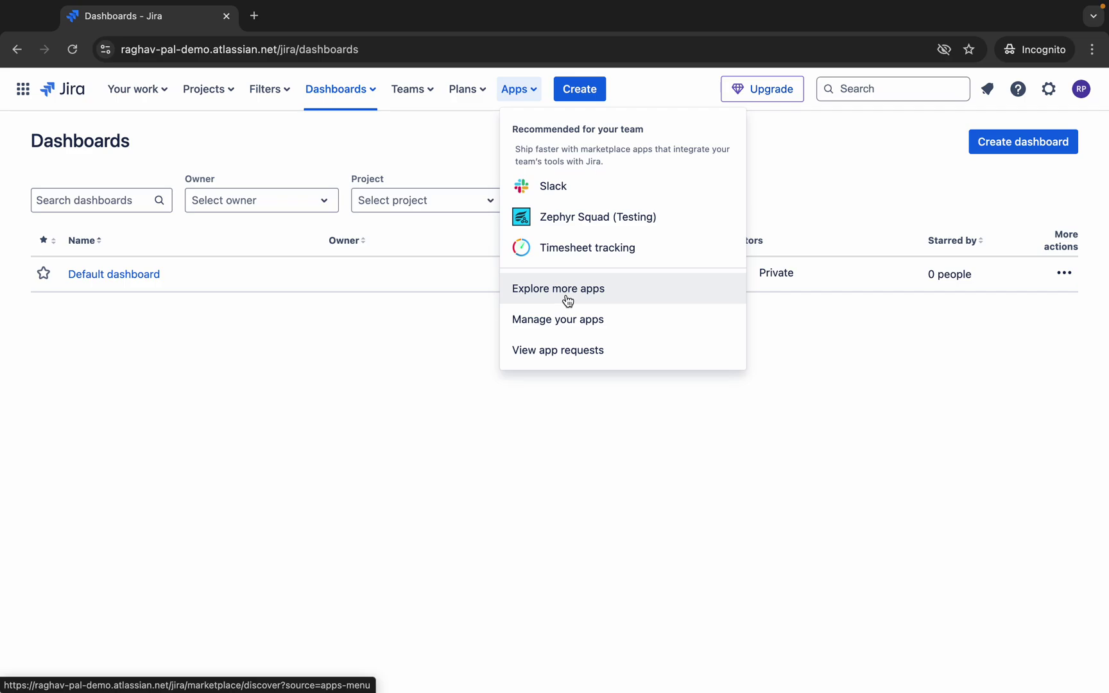
# Search the Marketplace for 'zephyr' apps, then open the Manage your apps page.
pyautogui.click(567, 301)
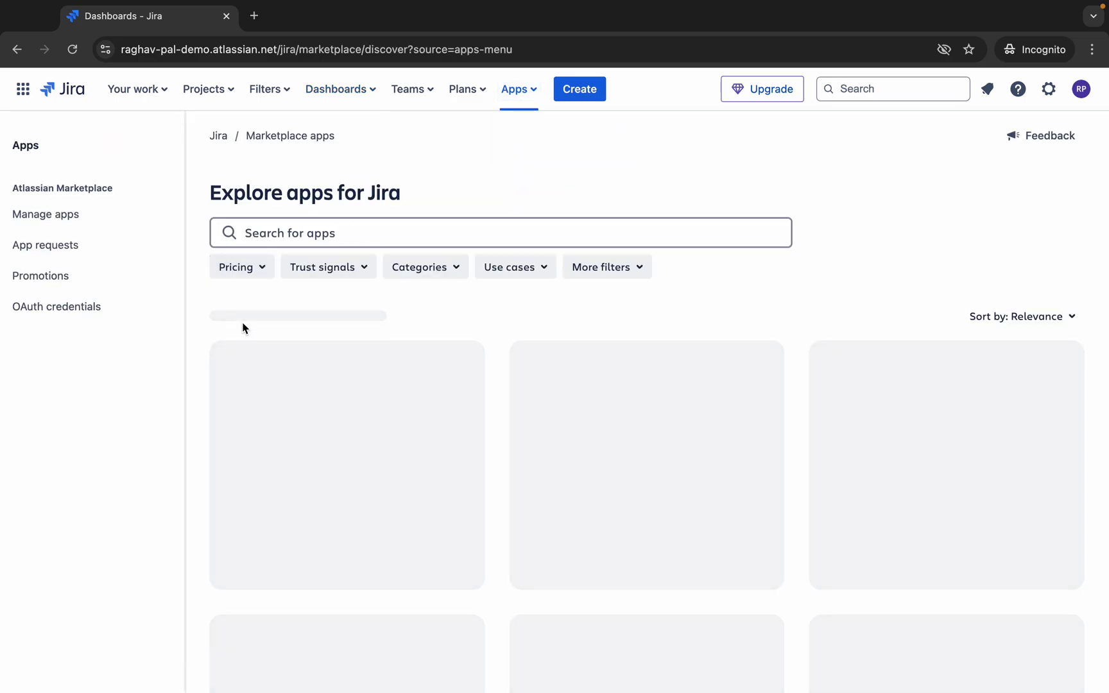
pyautogui.click(293, 234)
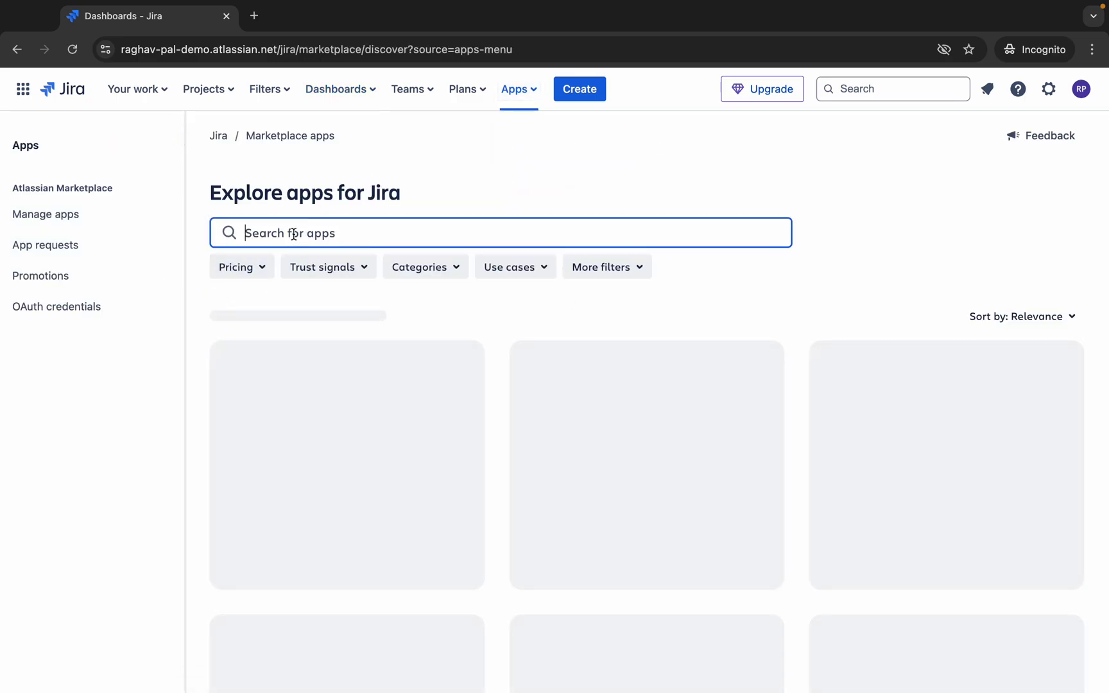
pyautogui.write('zephu')
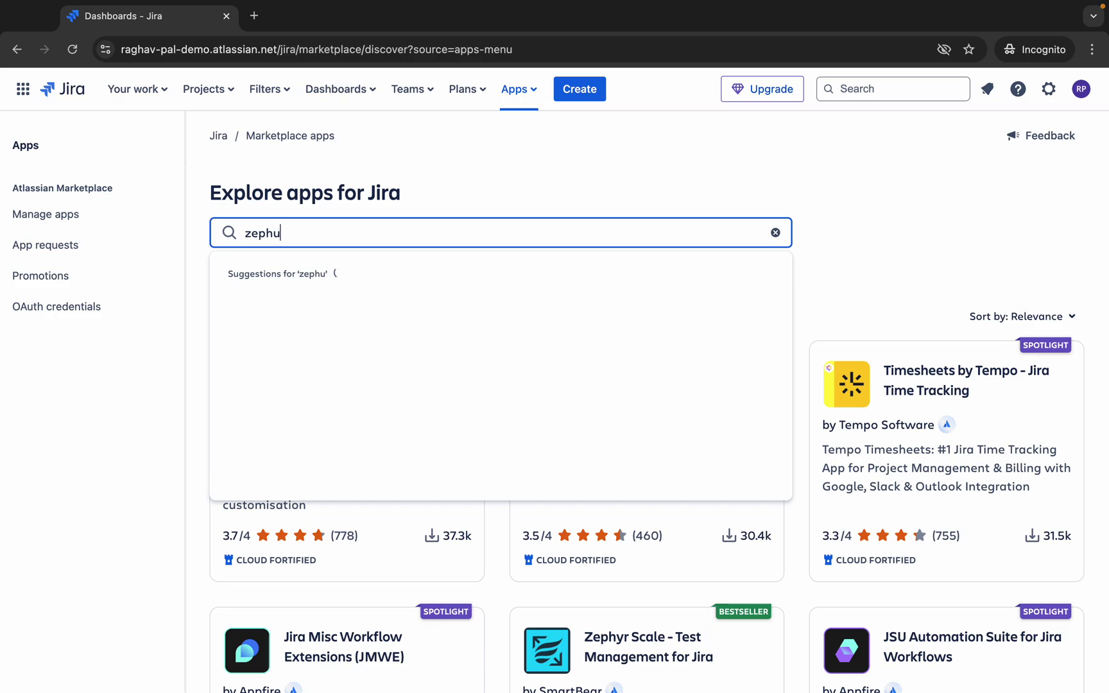
pyautogui.press('BackSpace')
pyautogui.write('yr')
pyautogui.press('Return')
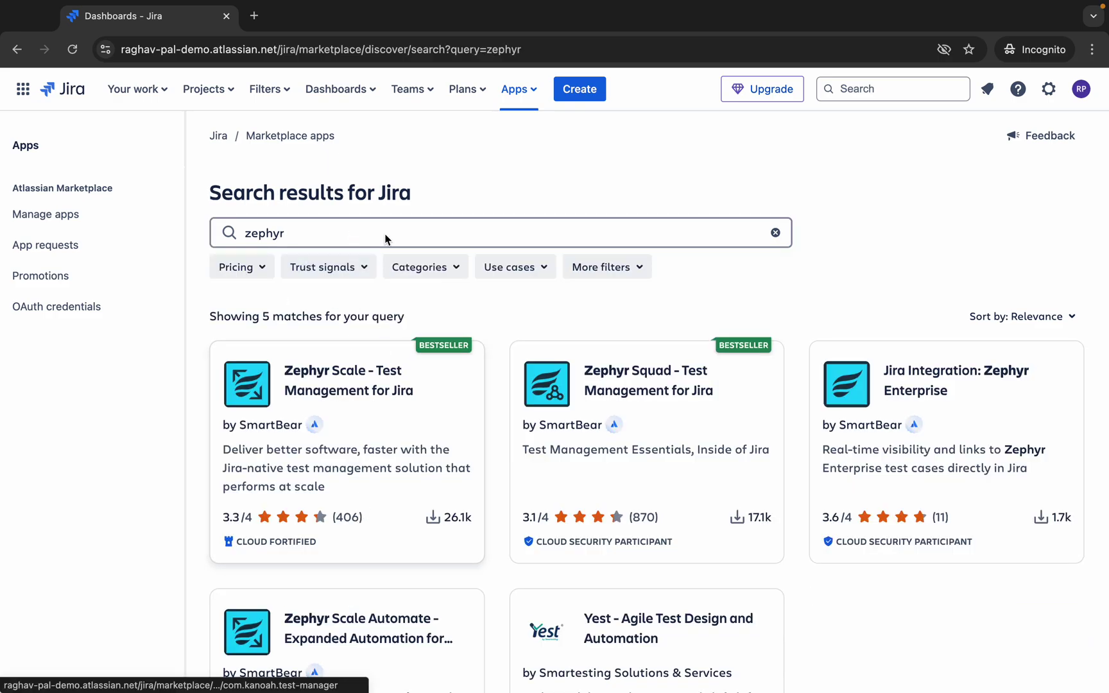
pyautogui.click(520, 93)
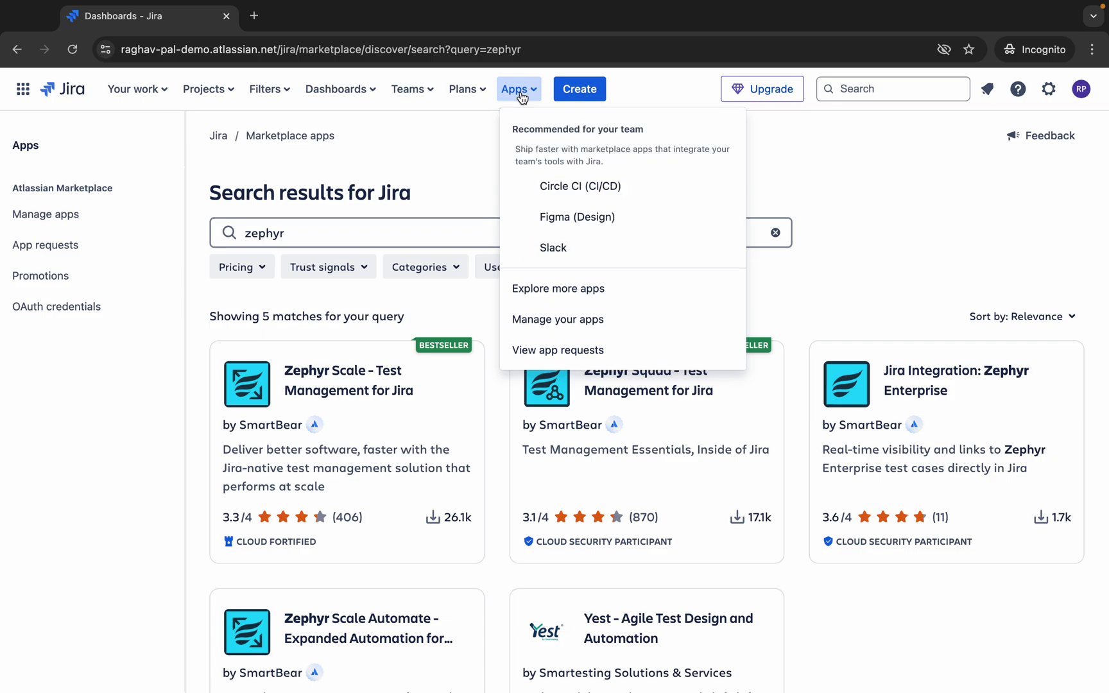
pyautogui.click(548, 318)
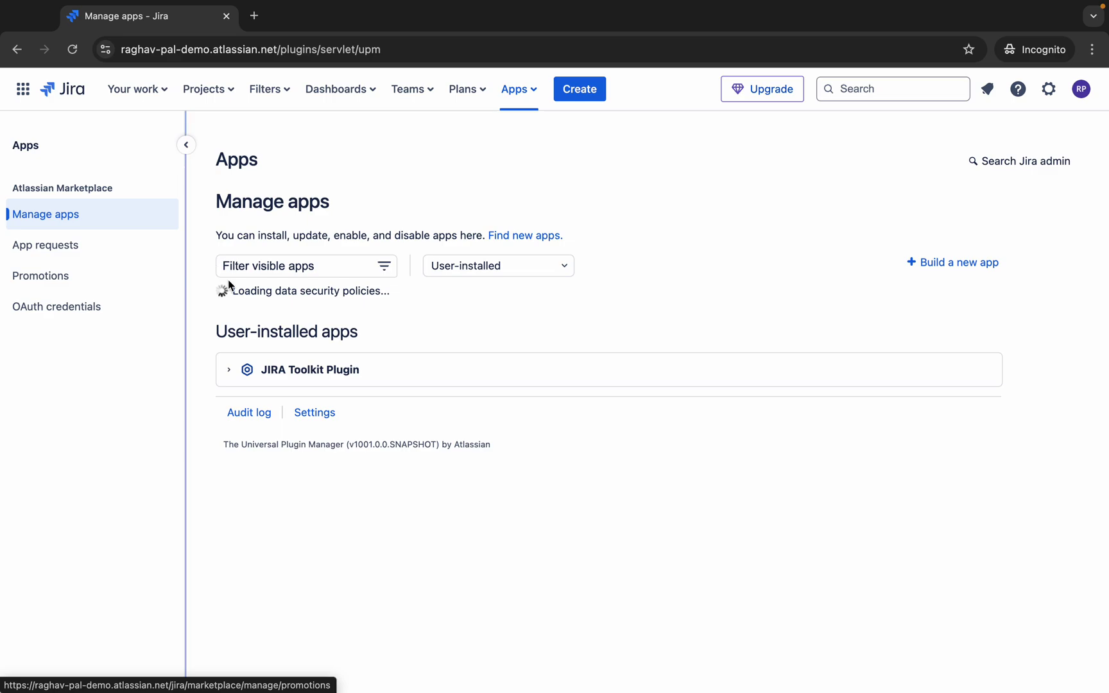
pyautogui.click(513, 93)
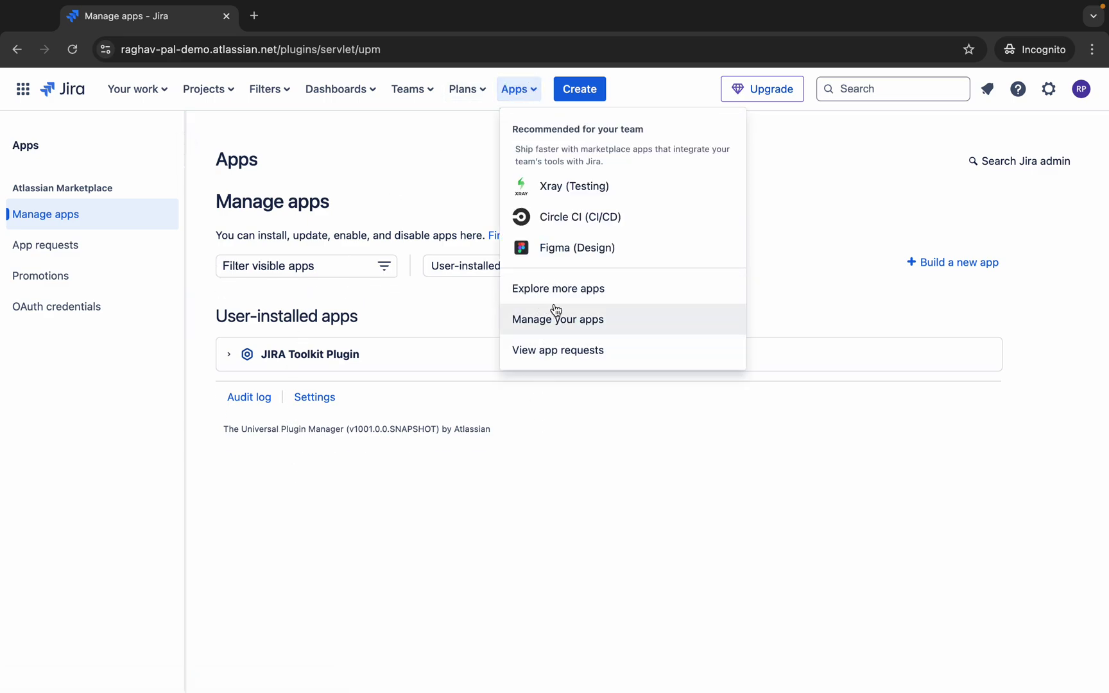
pyautogui.click(451, 140)
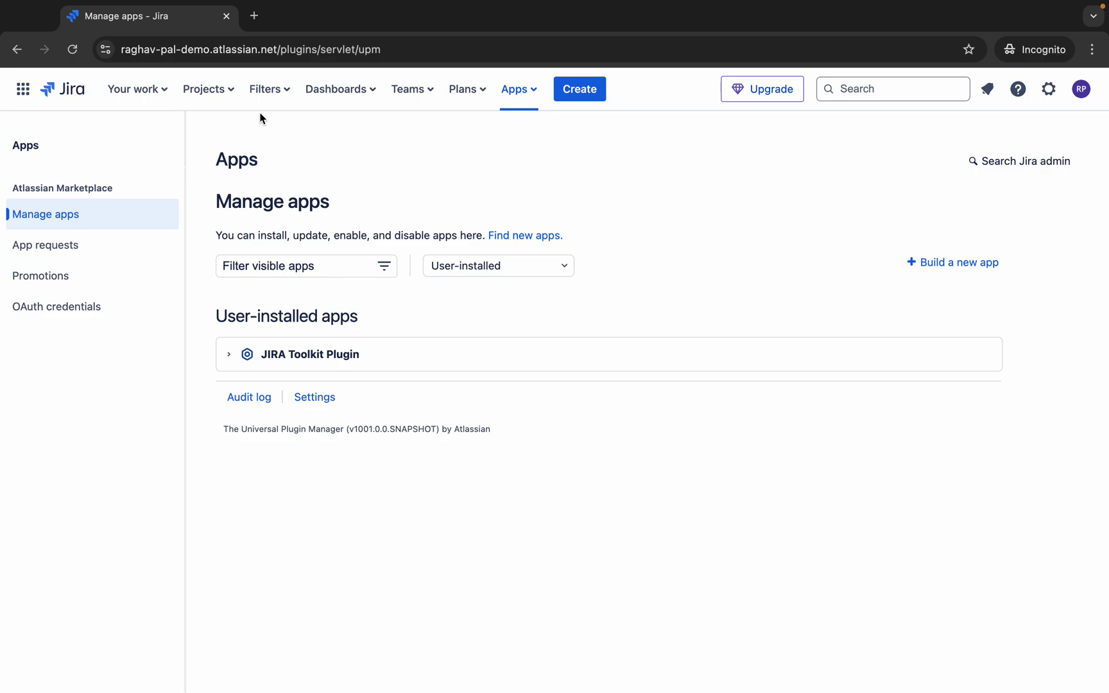
pyautogui.click(579, 96)
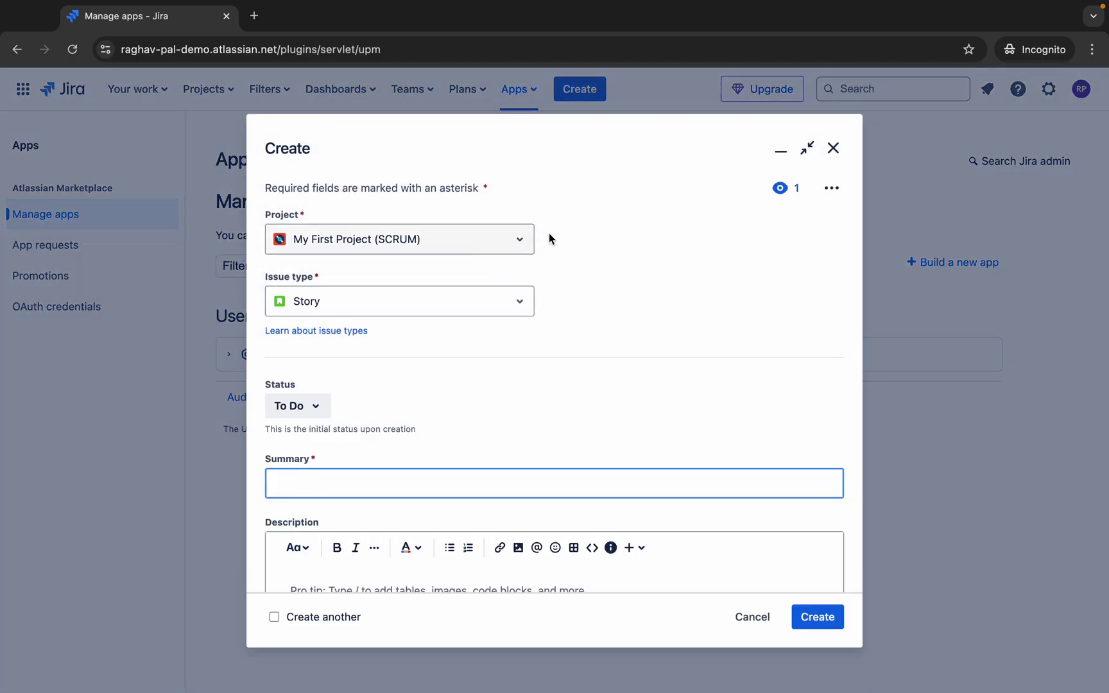
pyautogui.click(518, 236)
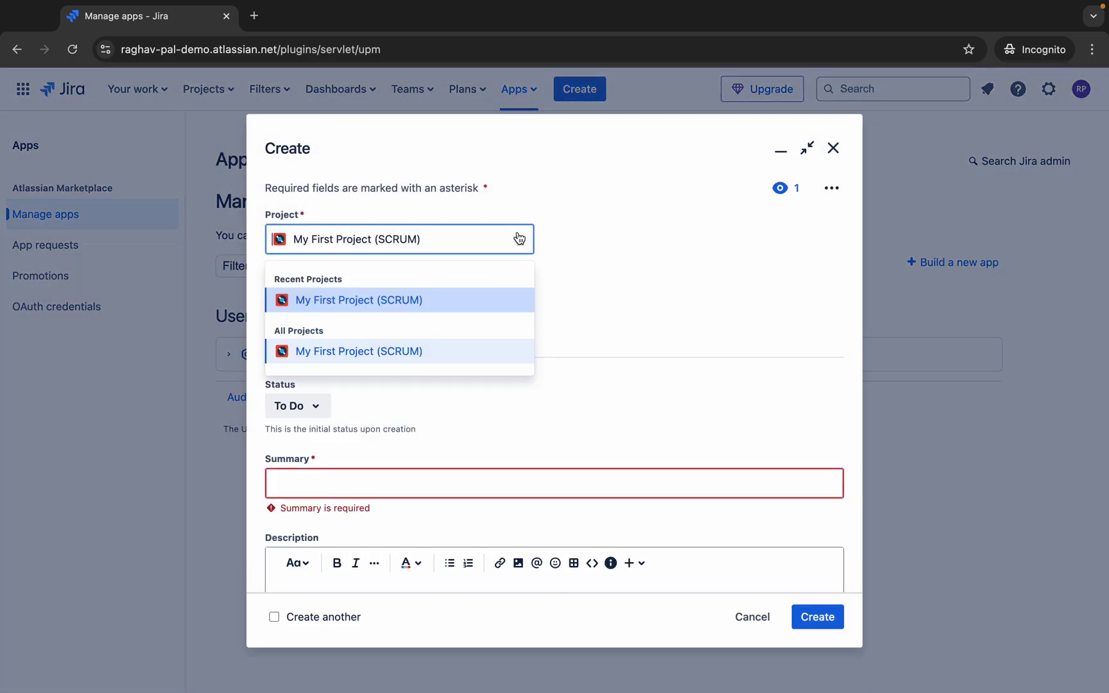
pyautogui.click(491, 281)
pyautogui.click(516, 301)
pyautogui.click(632, 306)
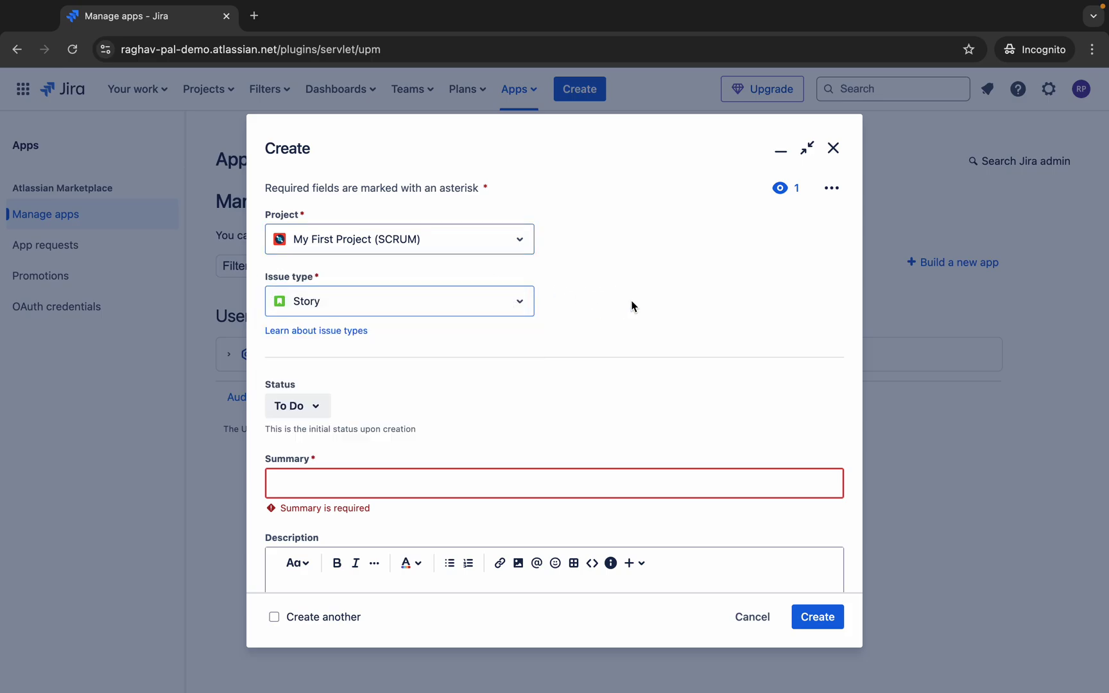
pyautogui.scroll(-10, 427, 434)
pyautogui.scroll(10, 427, 434)
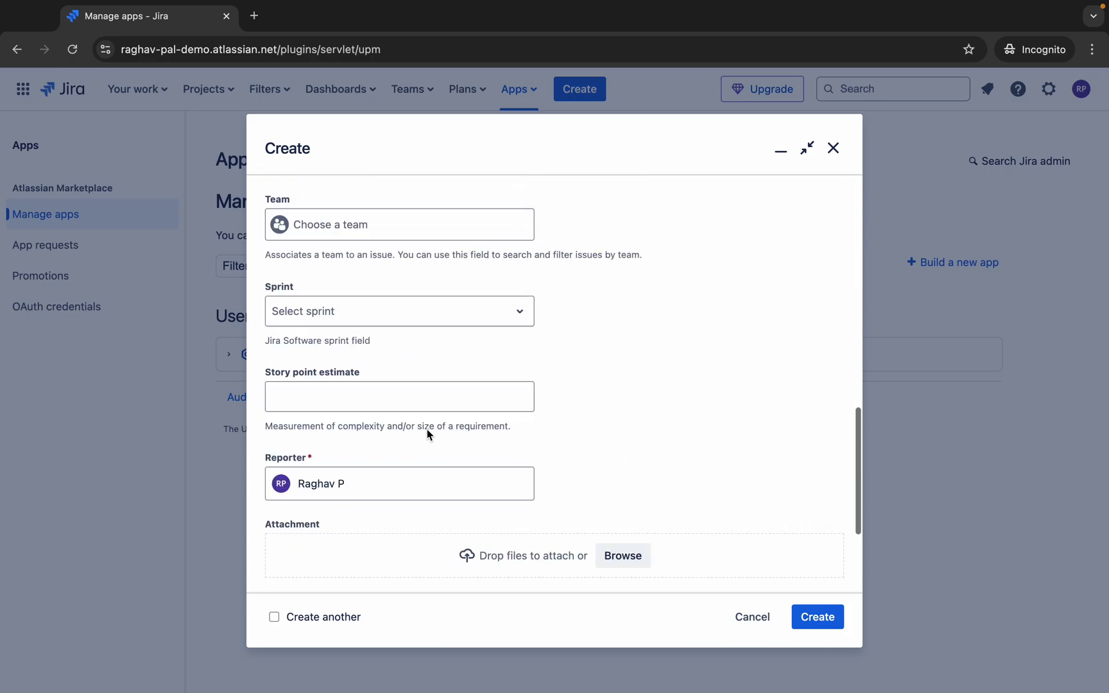
pyautogui.click(834, 146)
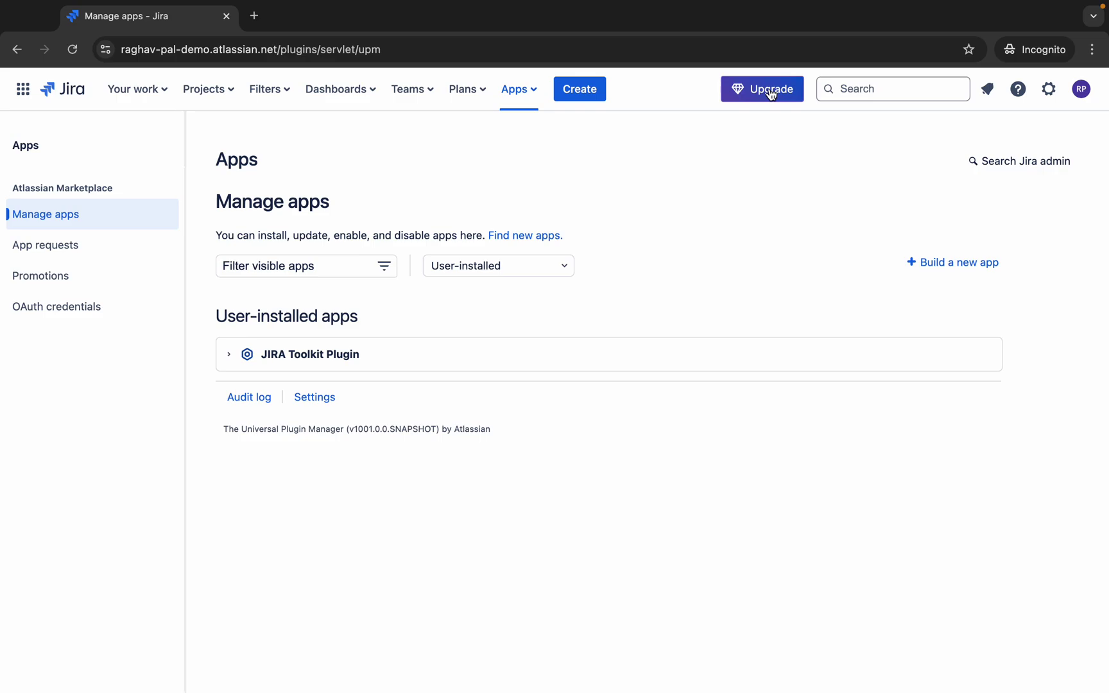
# Switch the search scope between Compass and Jira, then check the empty label filter.
pyautogui.click(873, 90)
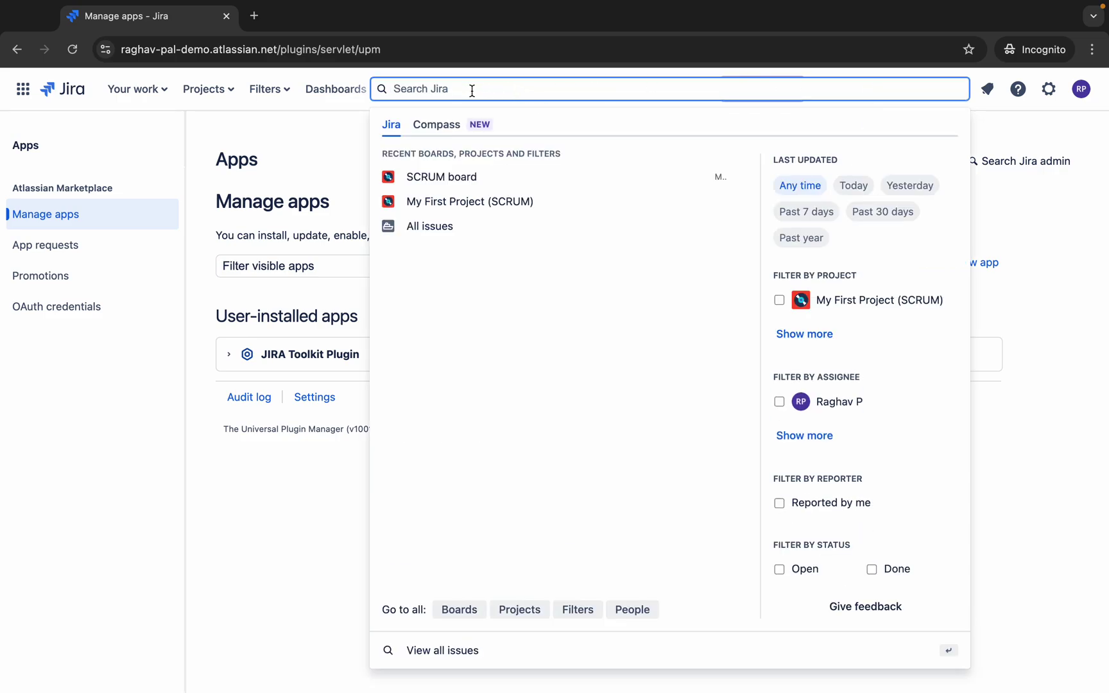
pyautogui.click(447, 123)
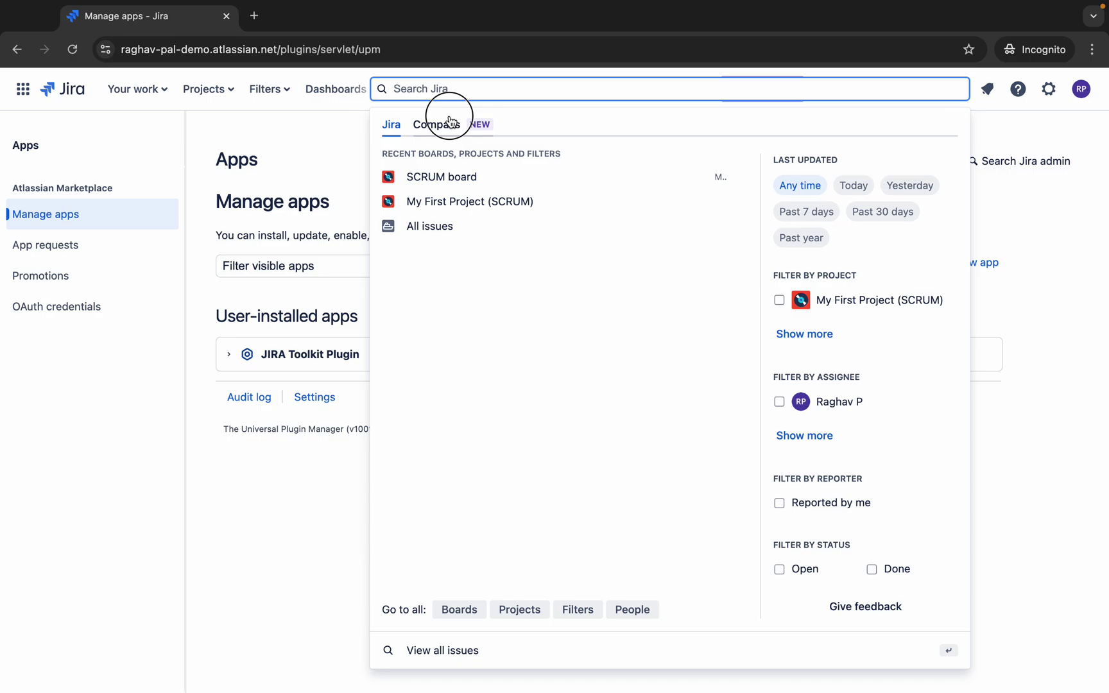
pyautogui.click(393, 126)
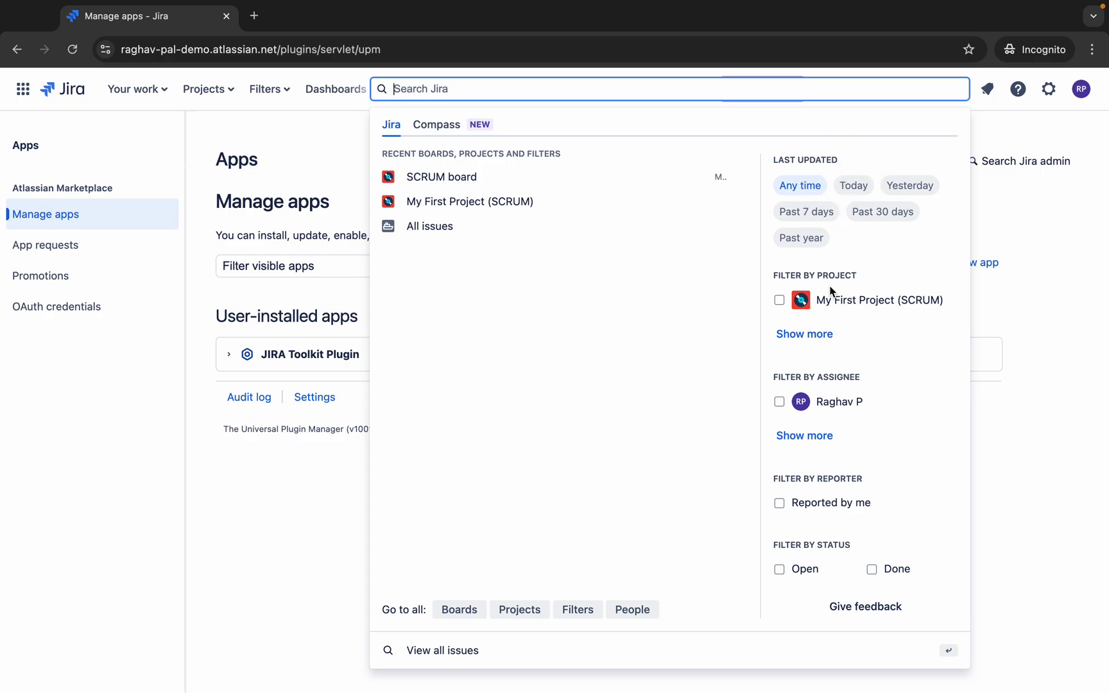
pyautogui.scroll(-3, 830, 291)
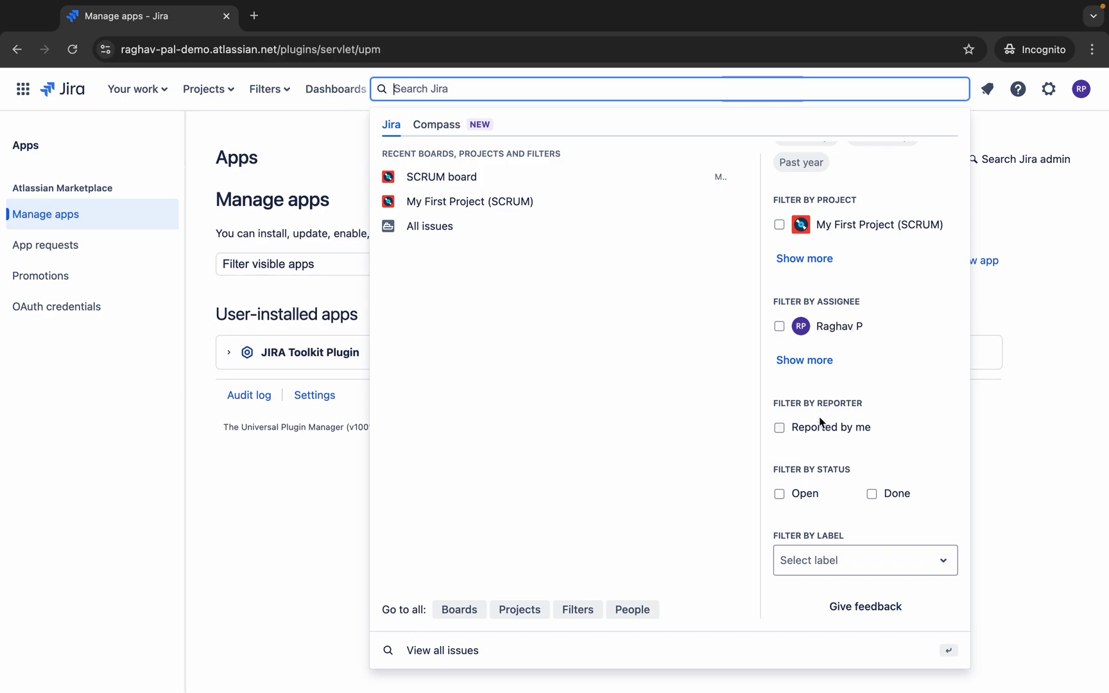
pyautogui.click(931, 571)
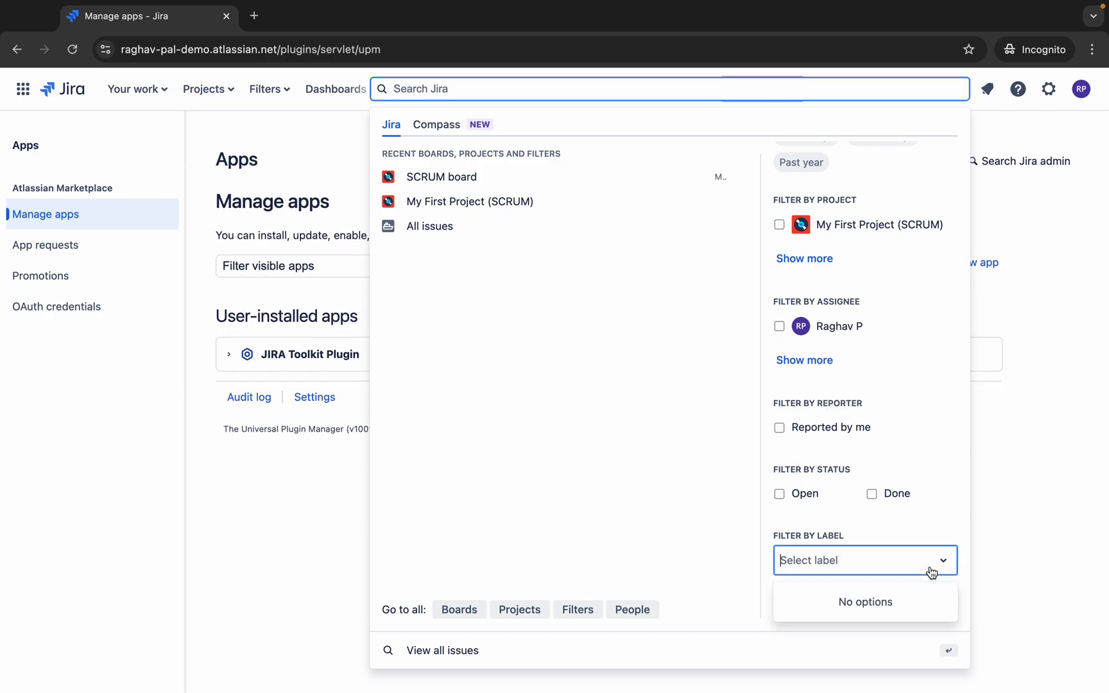
pyautogui.click(869, 528)
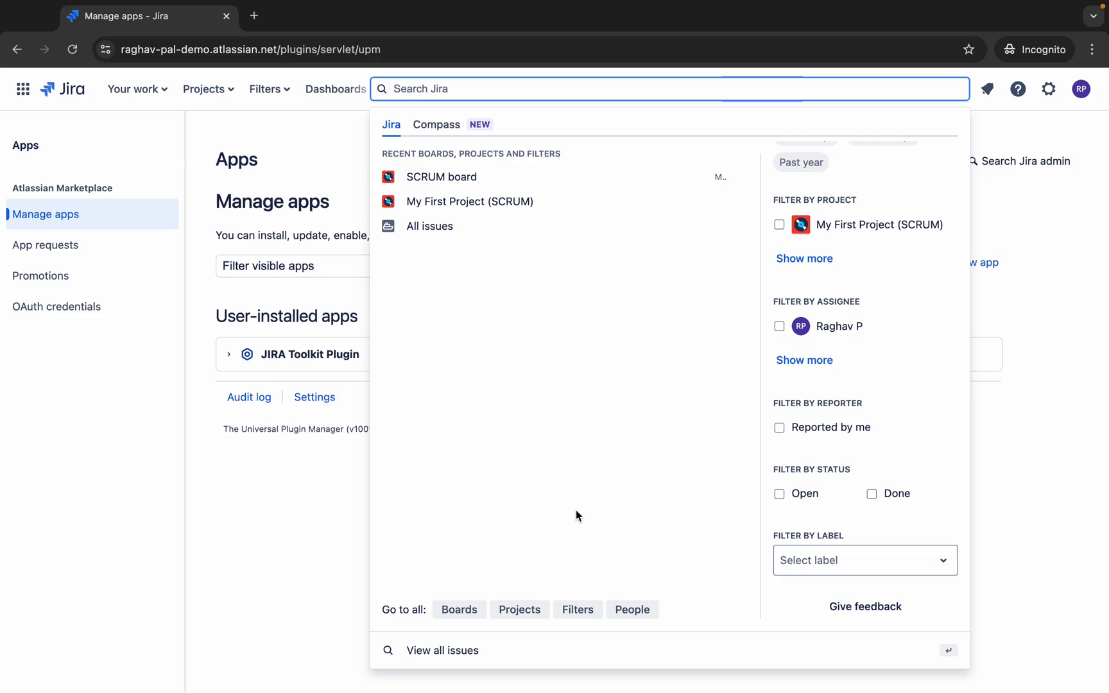
pyautogui.press('Escape')
# Start and cancel a new issue, then go to the list of all boards.
pyautogui.click(573, 96)
pyautogui.click(838, 149)
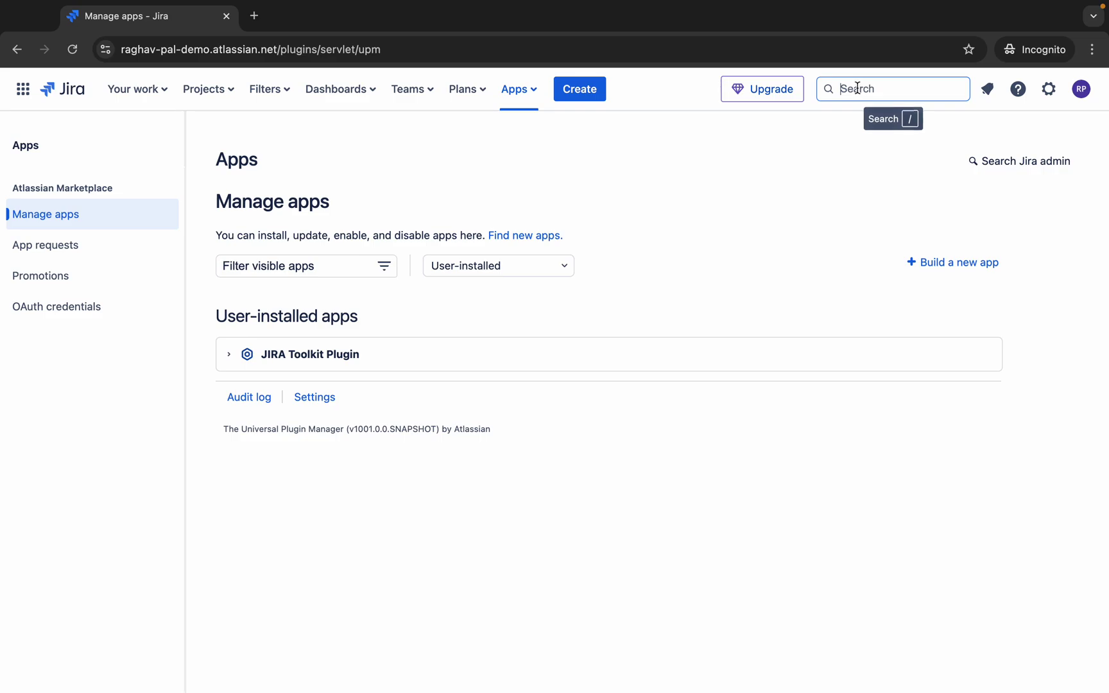
pyautogui.click(898, 94)
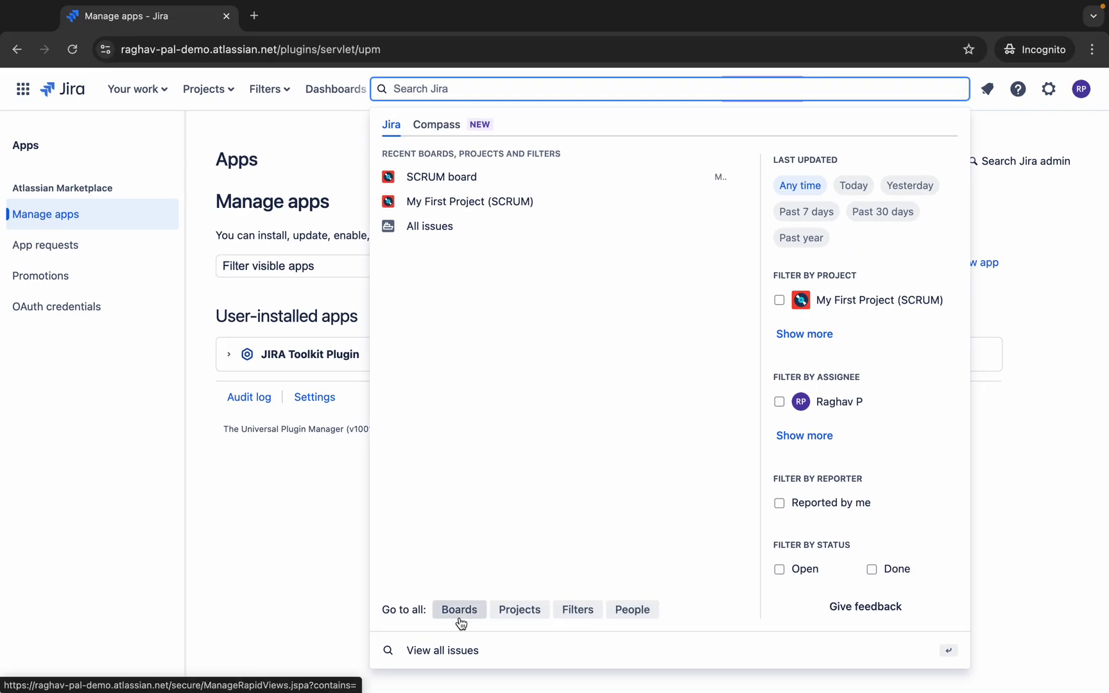
pyautogui.click(459, 610)
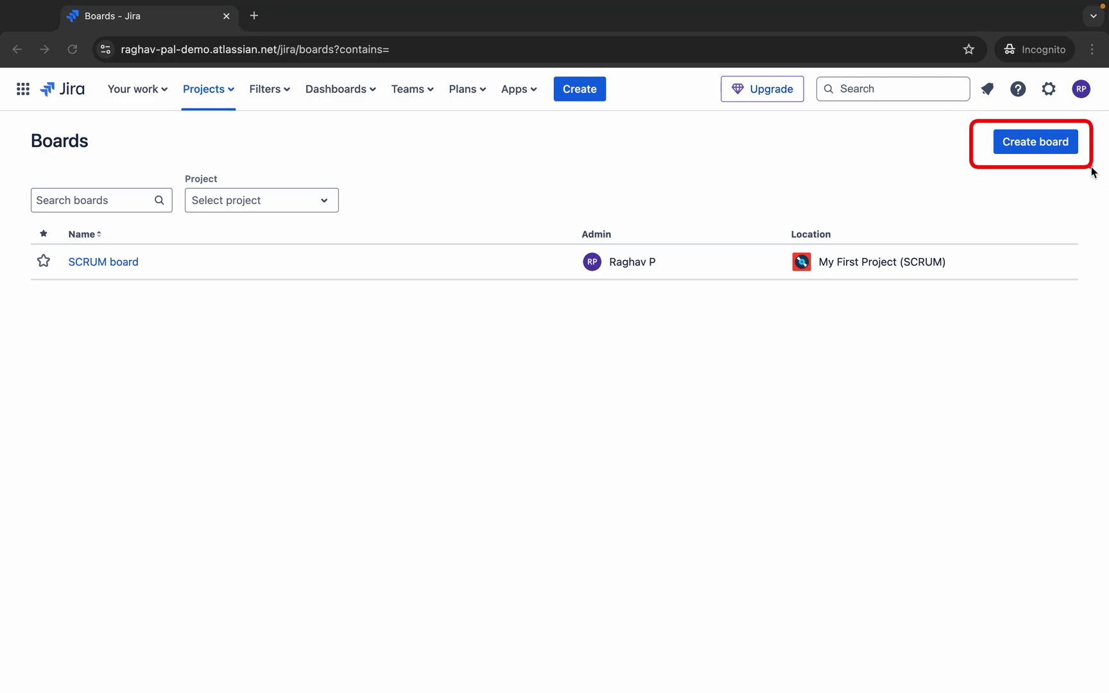
# Visit the Projects and Filters pages from the search panel's Go to all links.
pyautogui.click(856, 93)
pyautogui.click(520, 617)
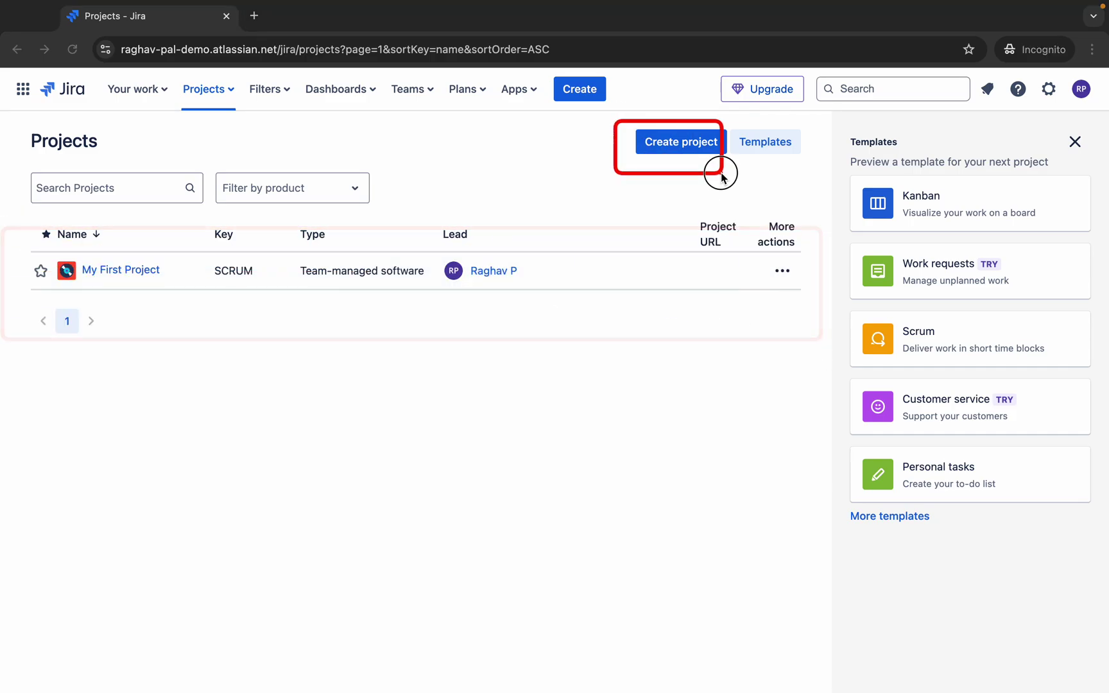
pyautogui.click(857, 88)
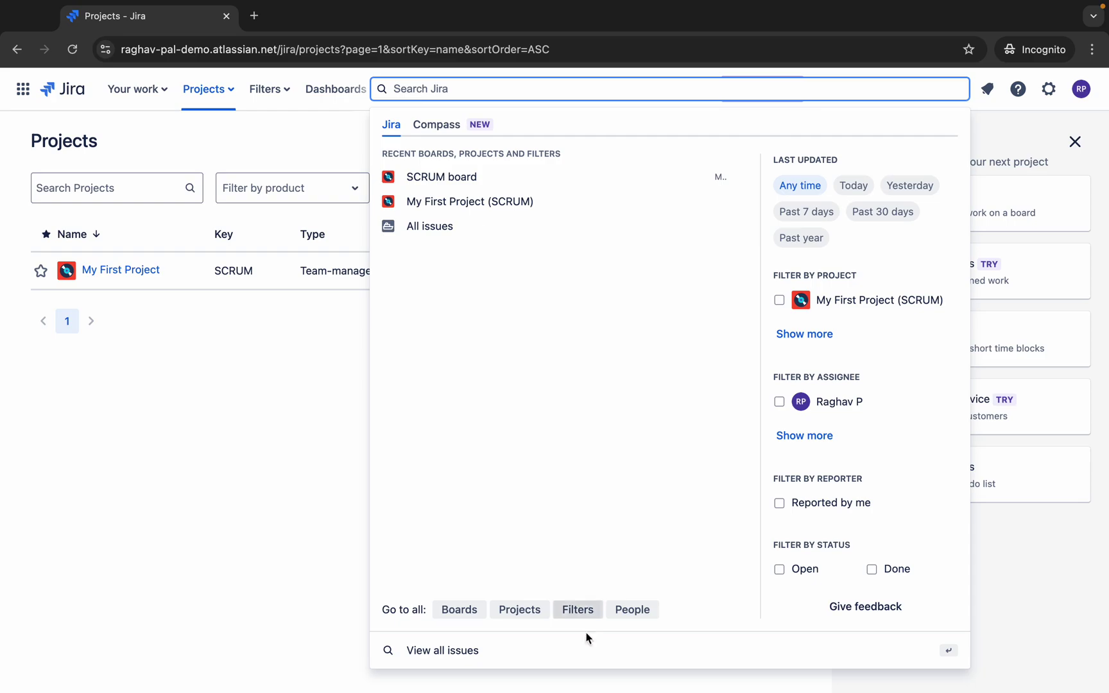
pyautogui.click(577, 610)
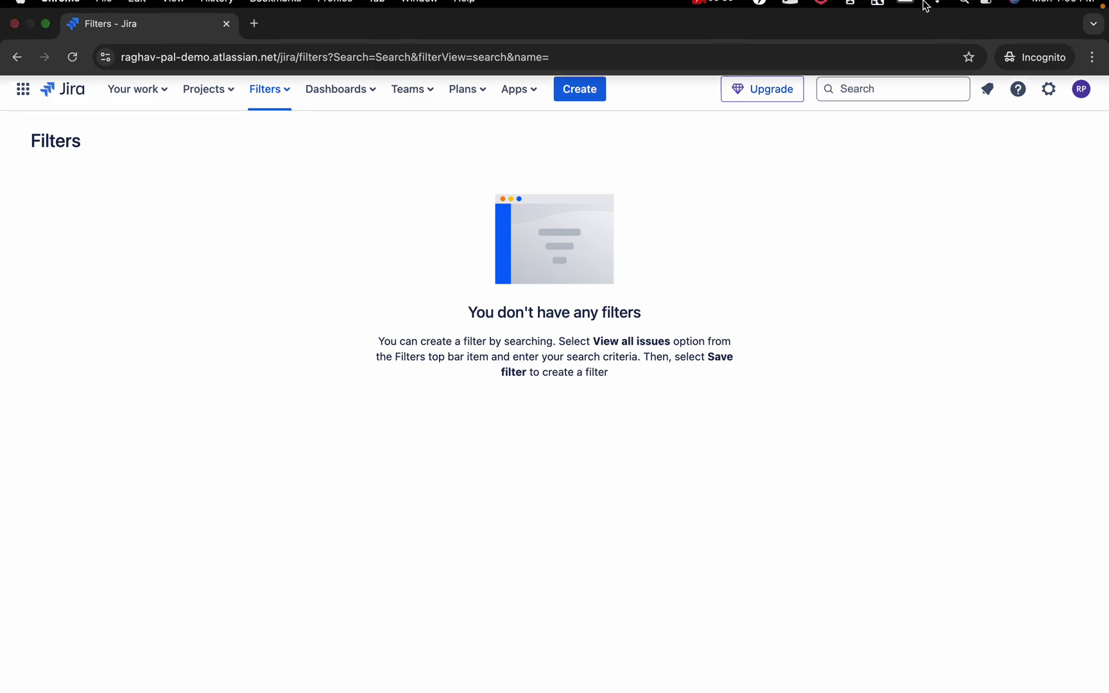
# Visit the People and teams page, then open View all issues.
pyautogui.click(863, 89)
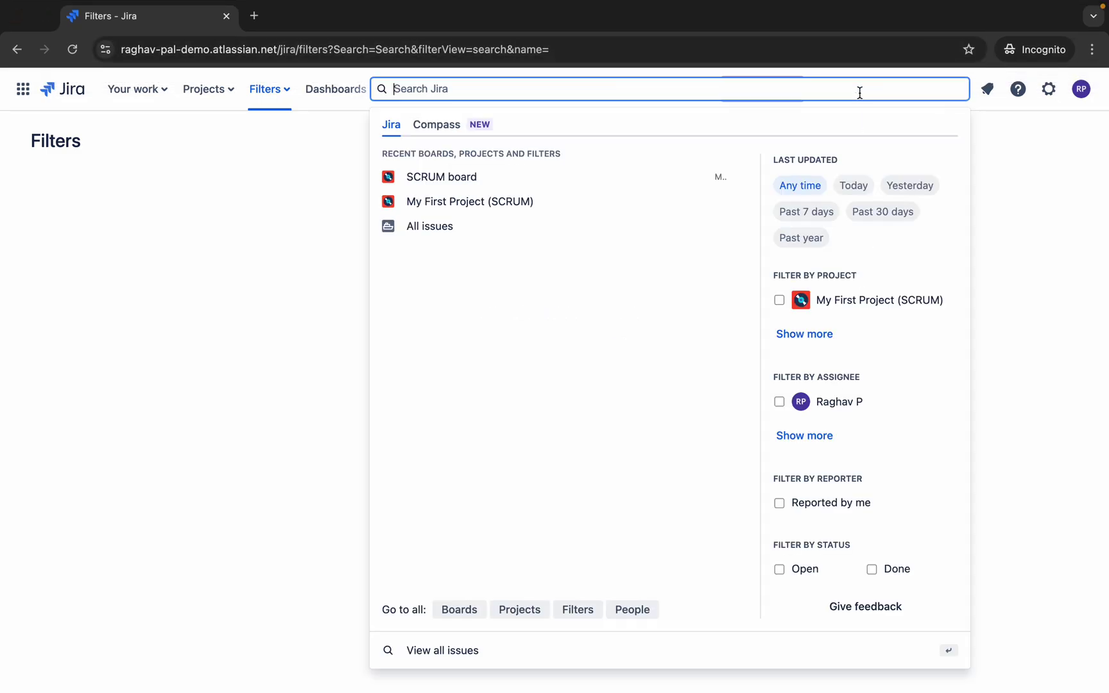
pyautogui.click(631, 612)
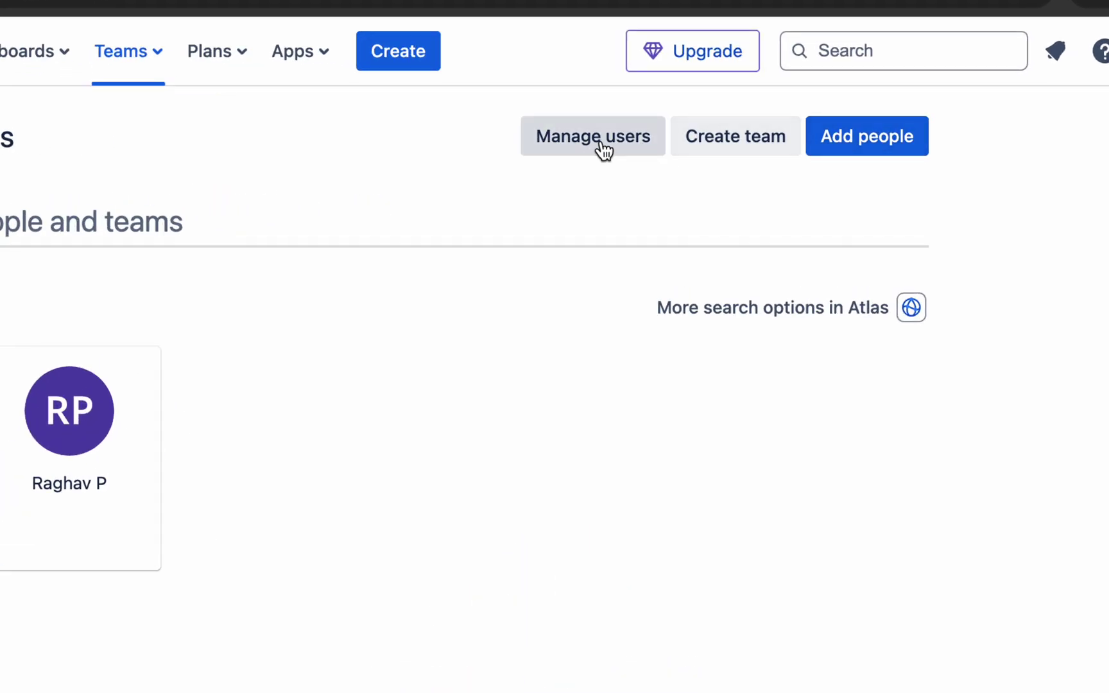
pyautogui.click(921, 49)
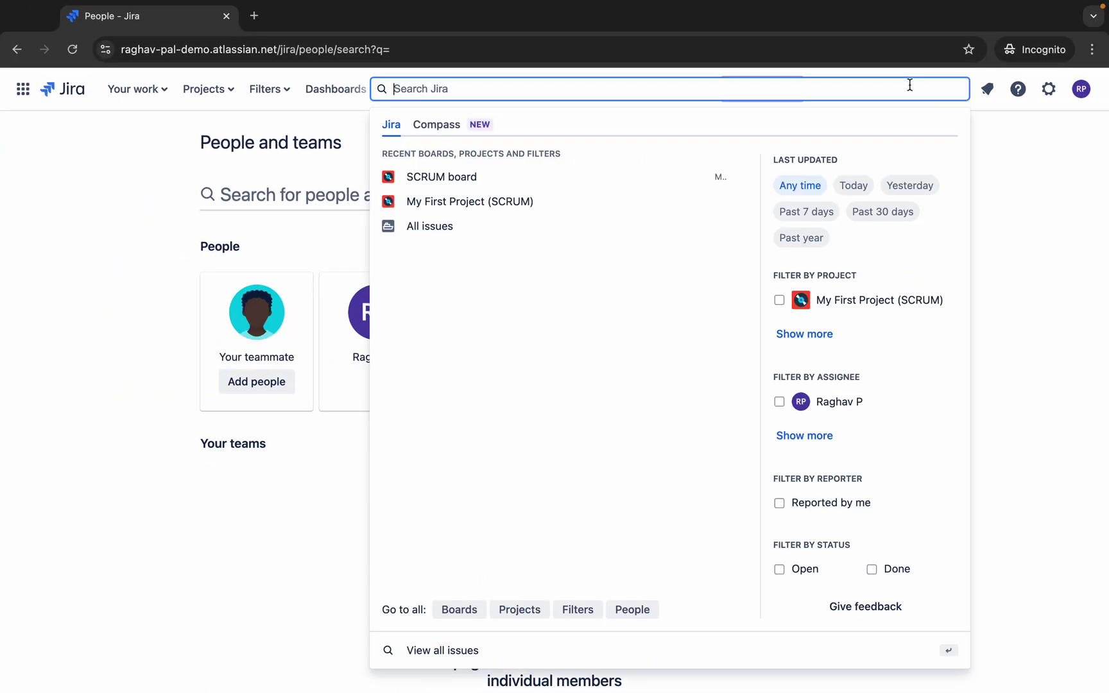
pyautogui.click(429, 656)
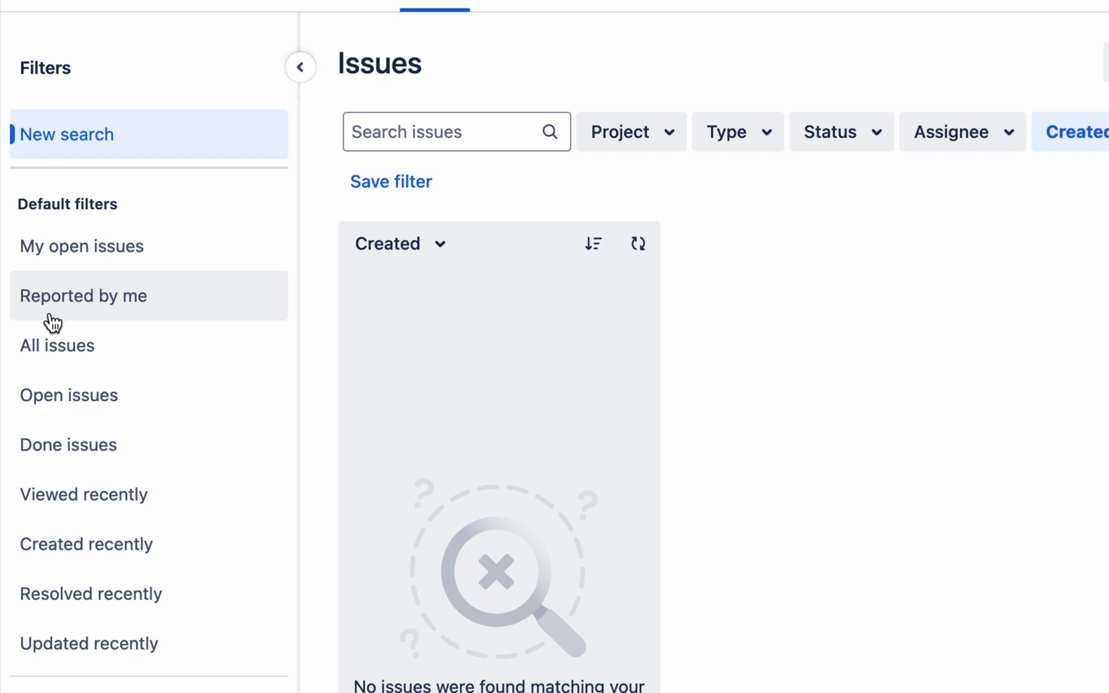
# Show the All issues filter results and check notifications, which show none from the last 30 days.
pyautogui.click(51, 353)
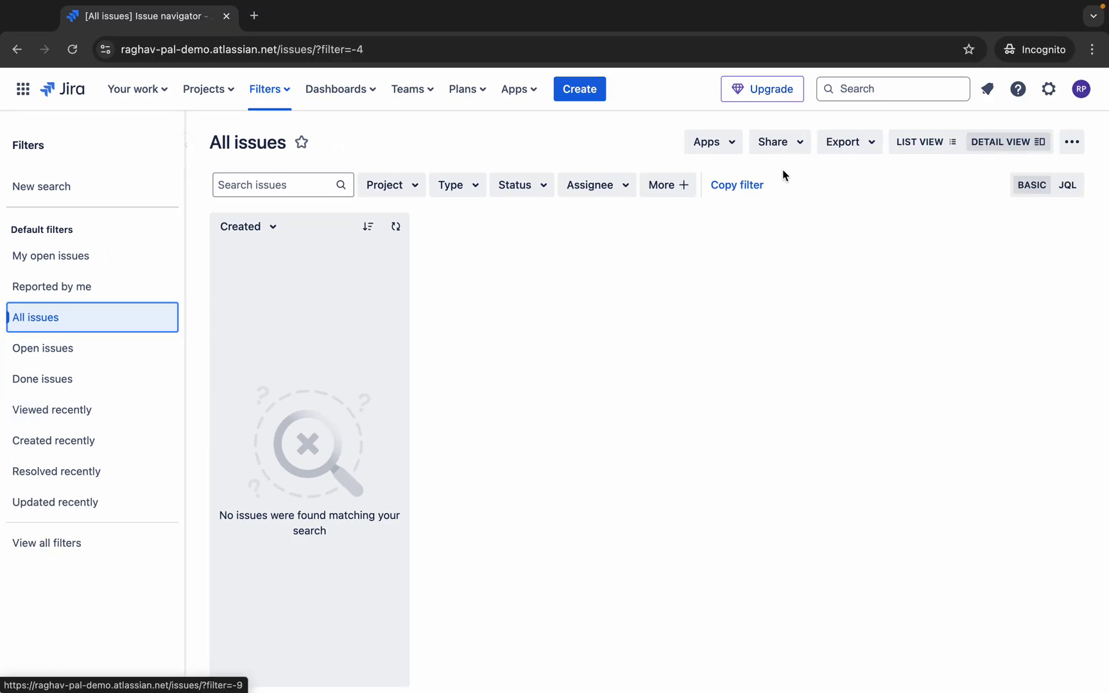
pyautogui.click(847, 90)
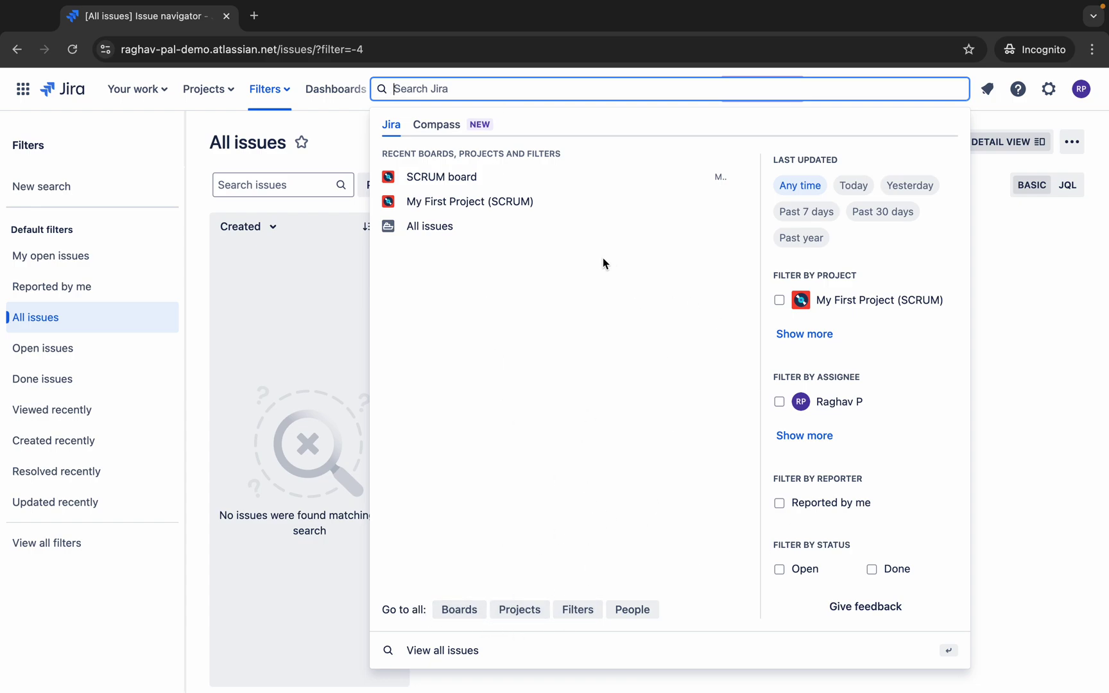
pyautogui.click(1000, 390)
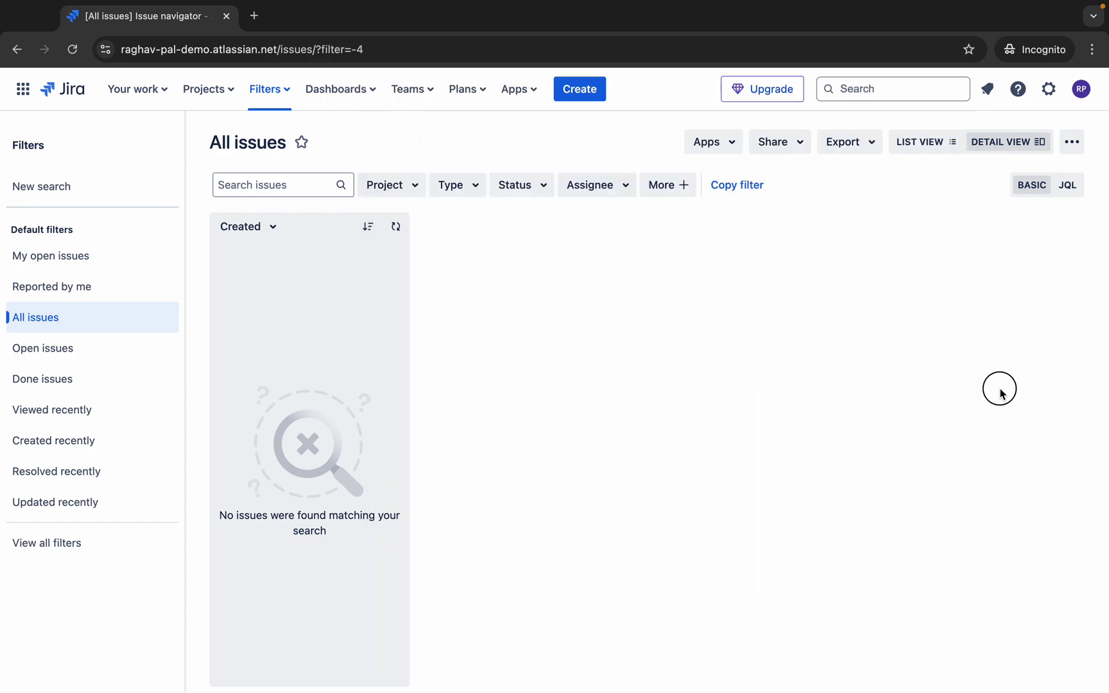
pyautogui.click(987, 90)
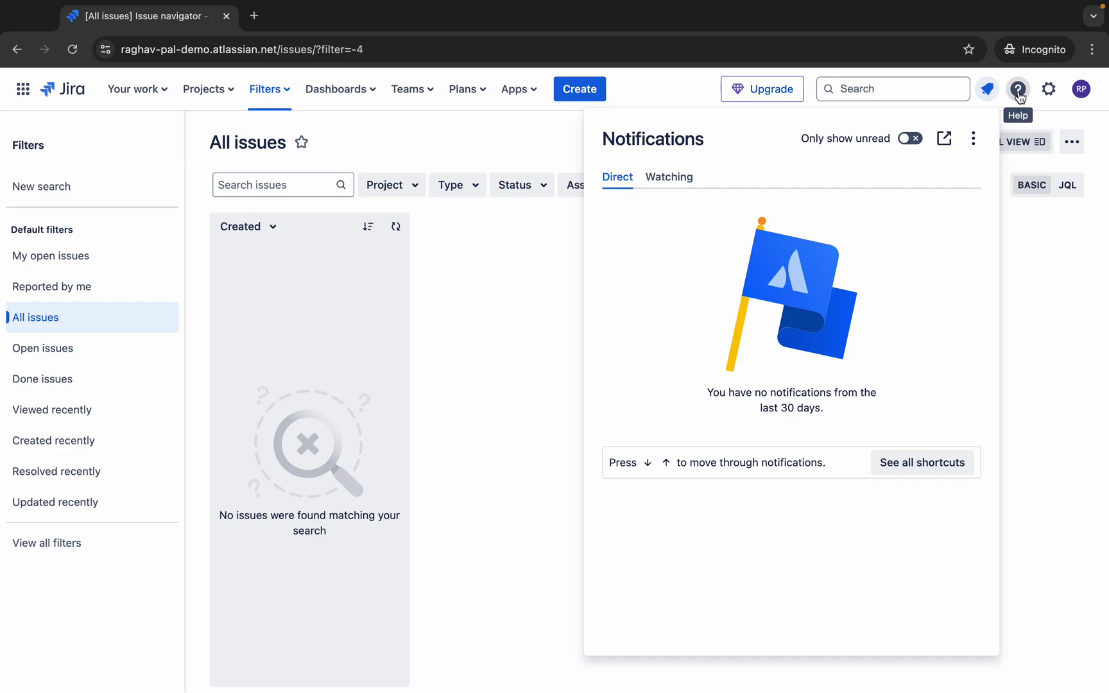
# Browse the Help panel and open Ask our community forum in a new tab.
pyautogui.click(1018, 89)
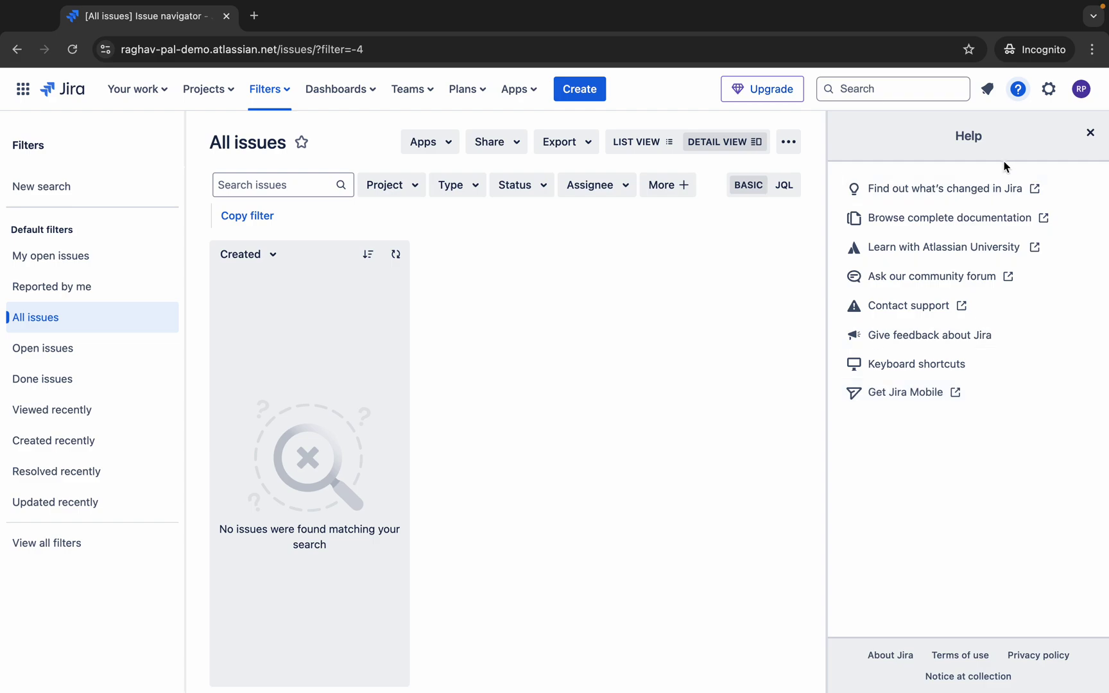
pyautogui.click(1090, 133)
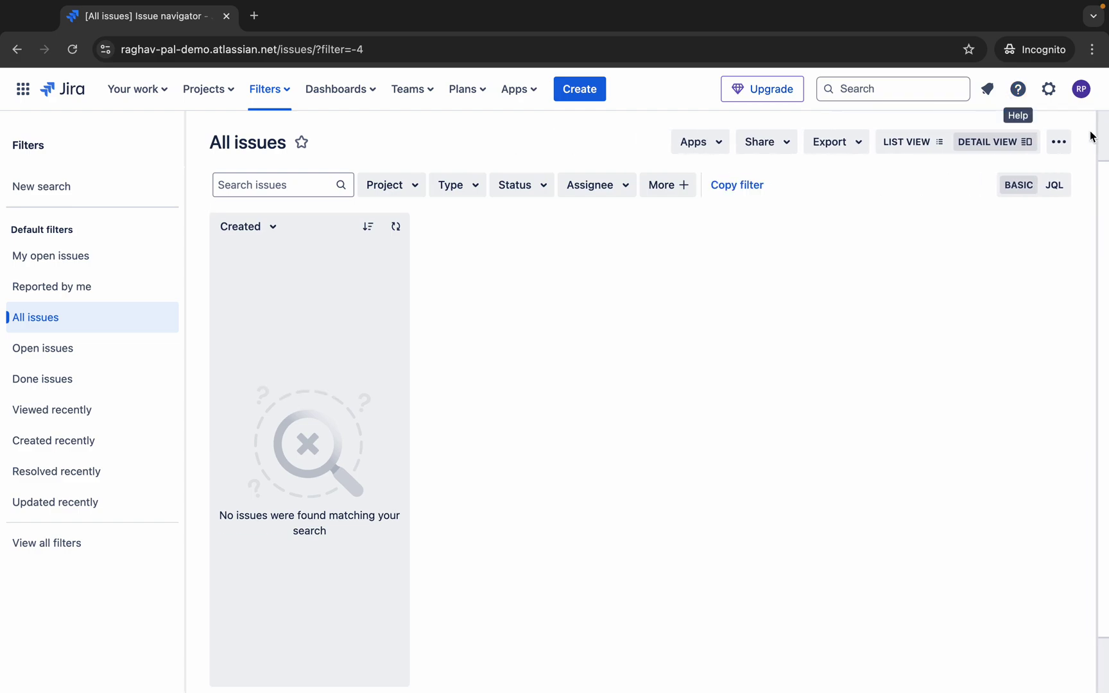
pyautogui.click(1023, 96)
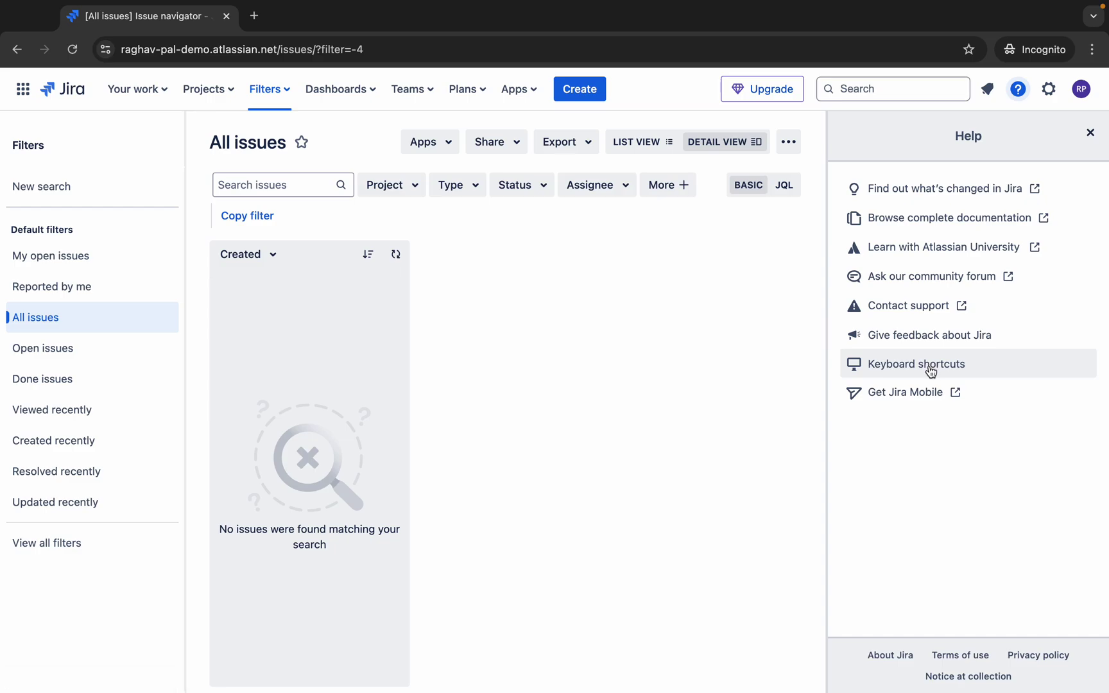
pyautogui.moveTo(961, 6)
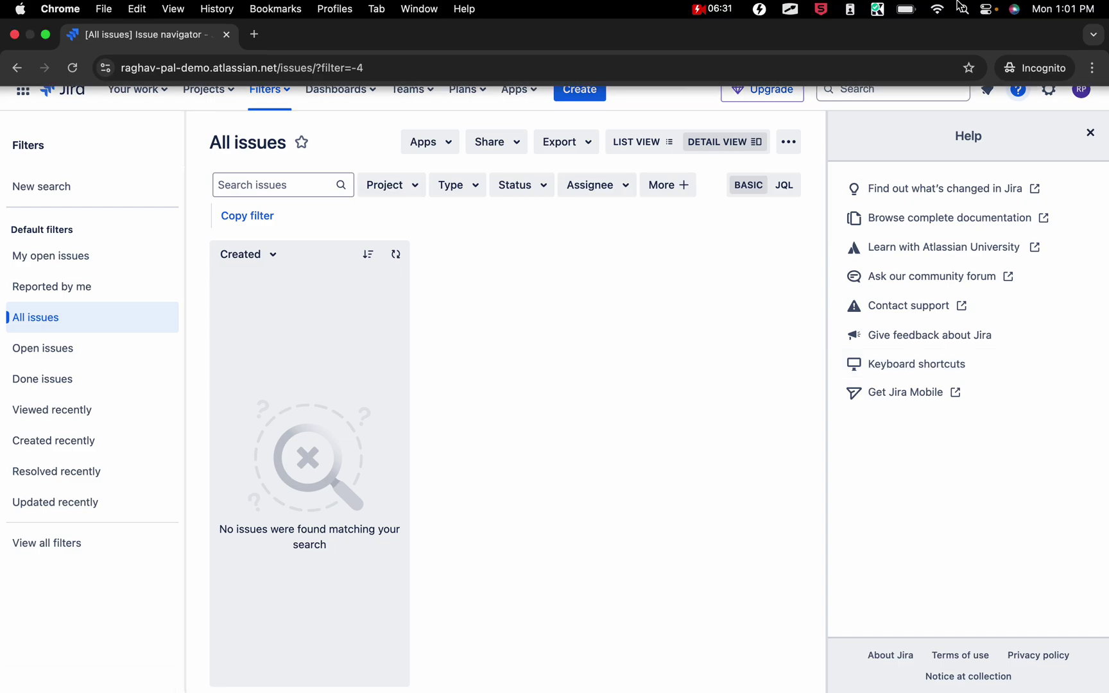
pyautogui.click(913, 278)
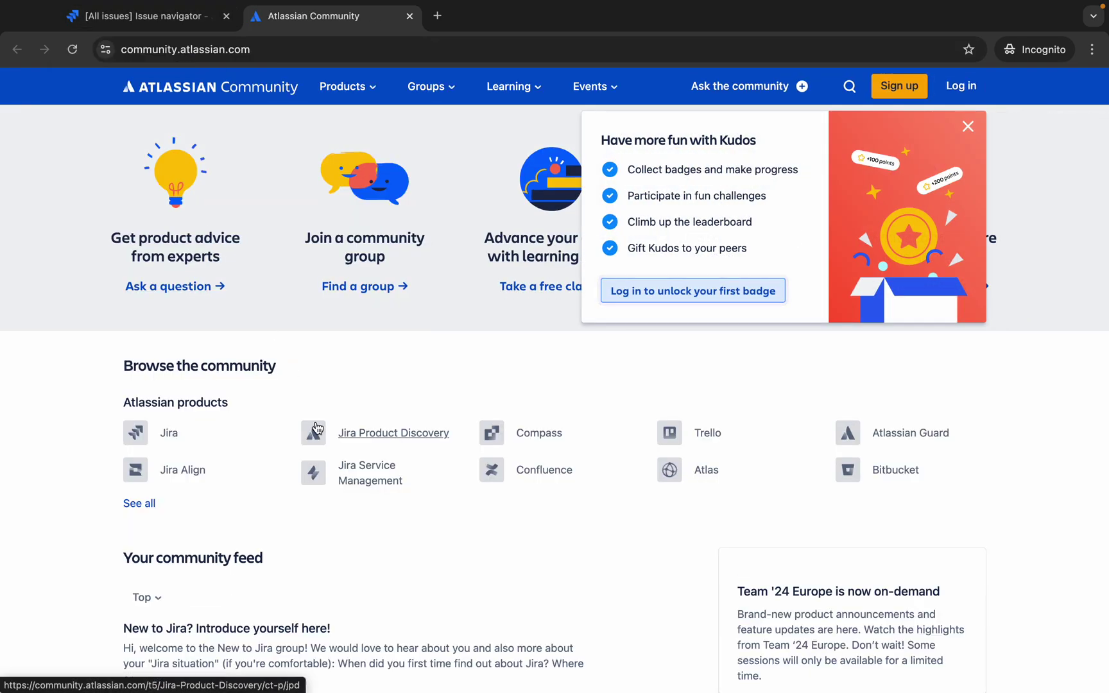
# Return to the Jira issues tab and close the Help panel.
pyautogui.scroll(-1, 317, 427)
pyautogui.scroll(1, 317, 428)
pyautogui.click(183, 15)
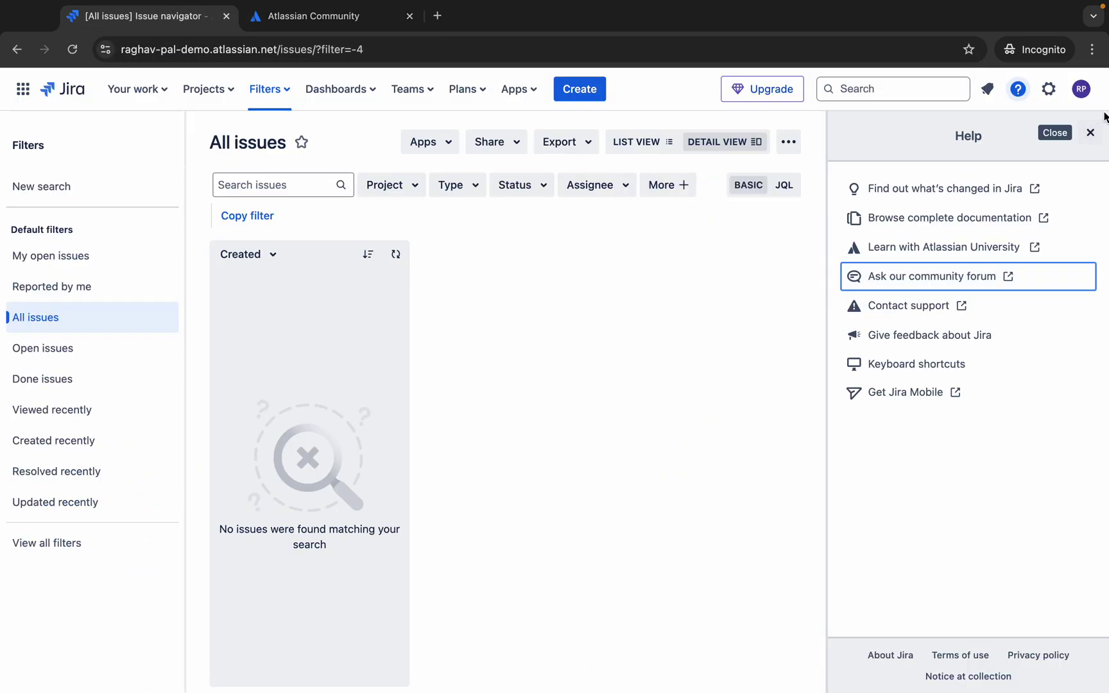
pyautogui.click(1031, 132)
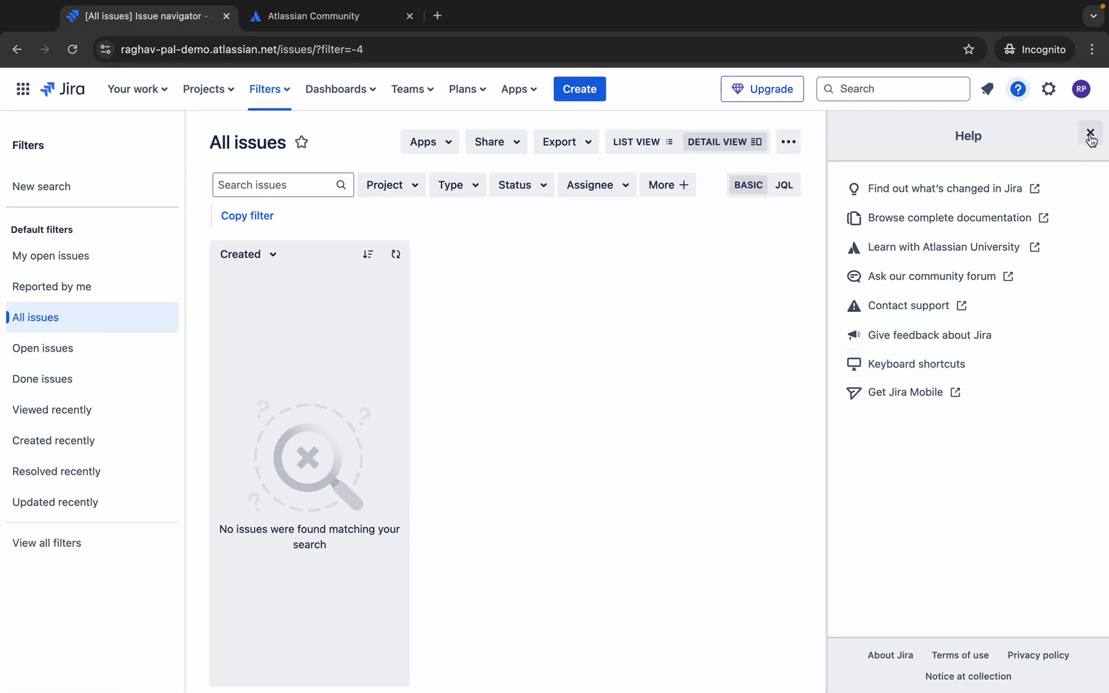
pyautogui.click(1097, 39)
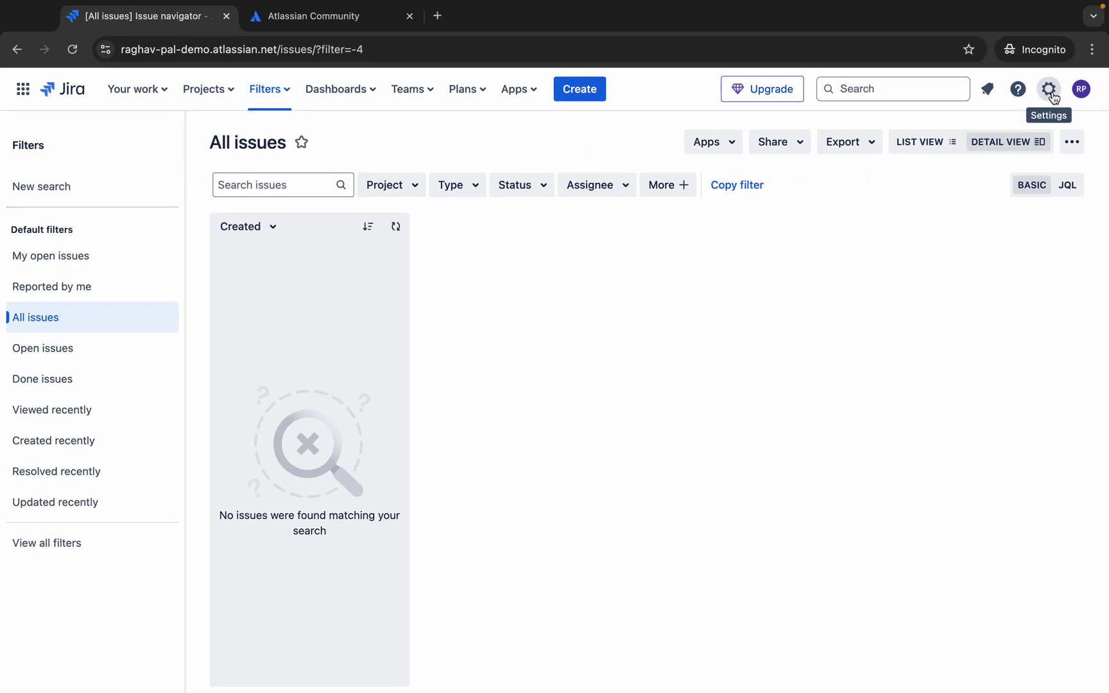
# Open the Projects administration page and its Project categories list.
pyautogui.click(1051, 93)
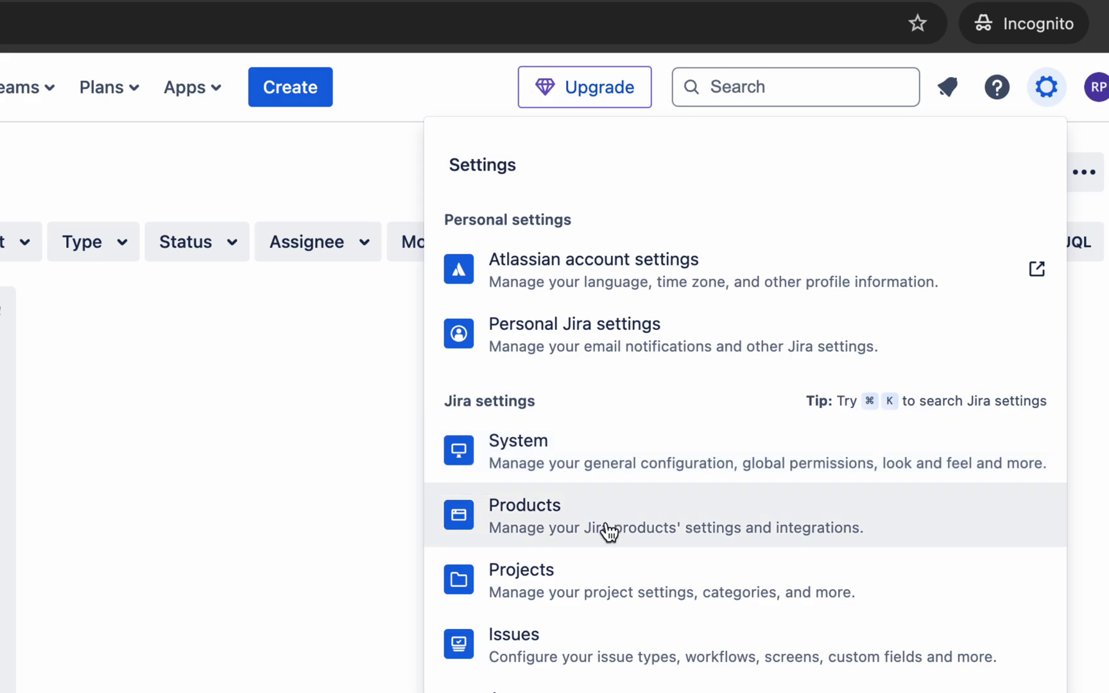
pyautogui.scroll(-1, 601, 579)
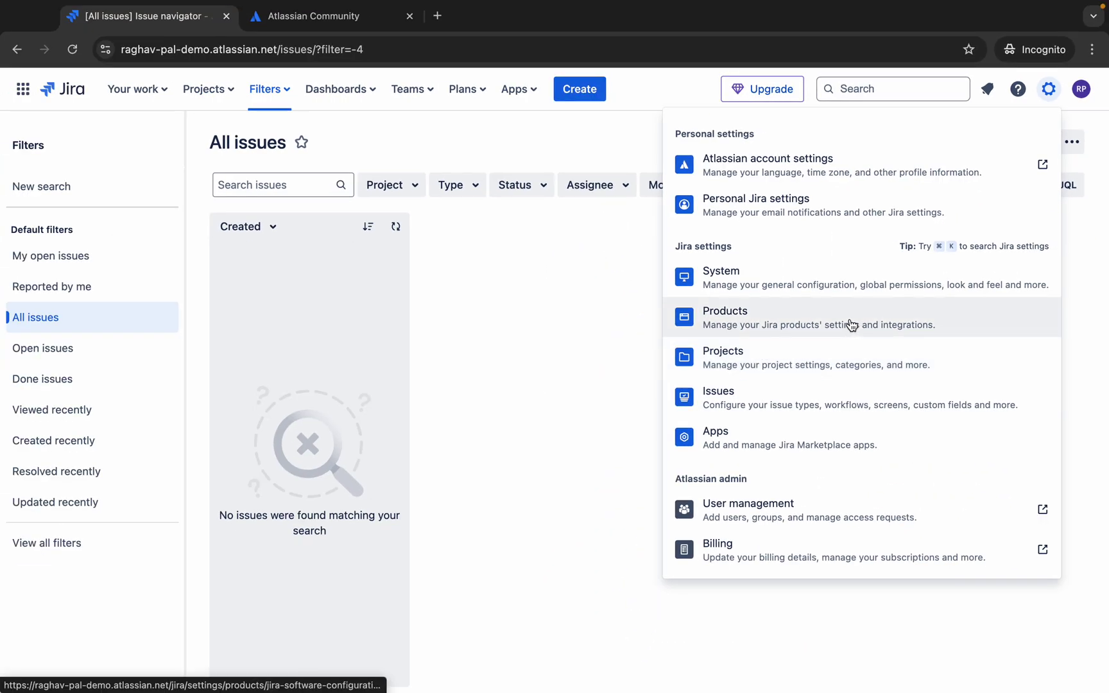
pyautogui.click(816, 352)
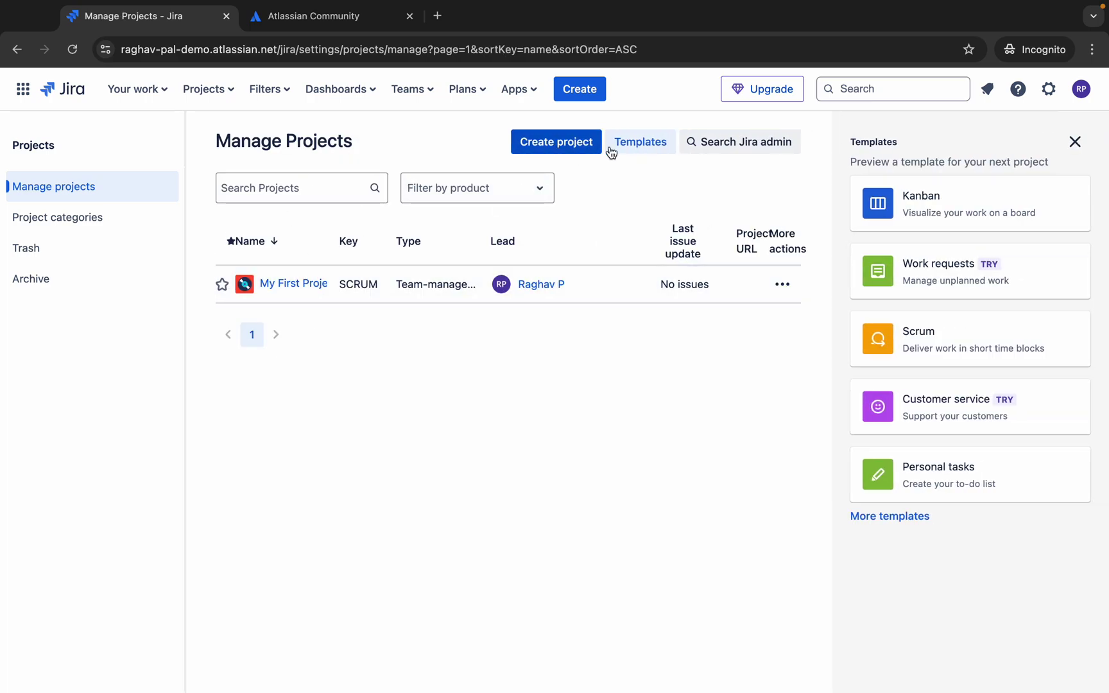
pyautogui.click(53, 225)
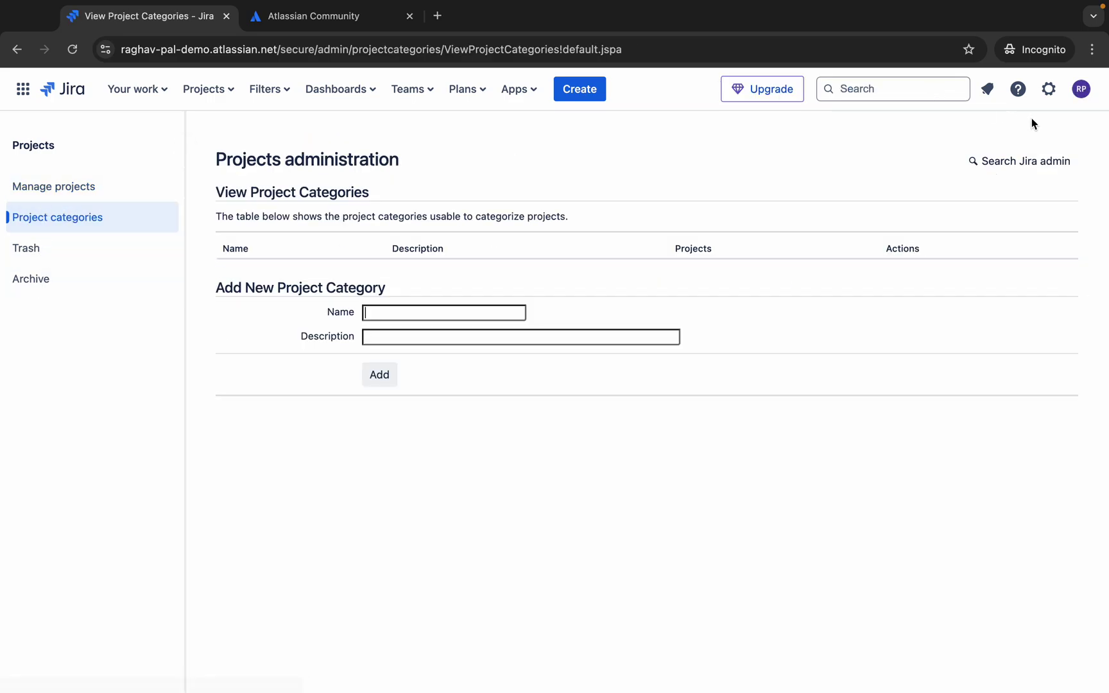
# Go to the Issue types admin page listing Epic and Story, then reopen the settings menu.
pyautogui.click(1048, 88)
pyautogui.click(822, 433)
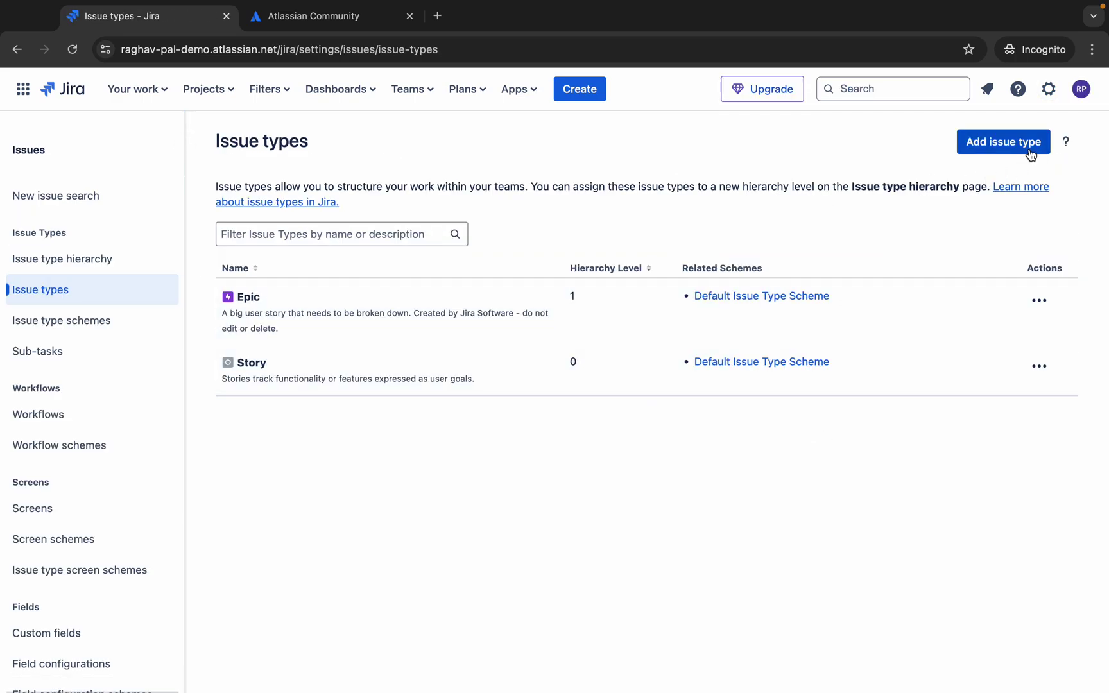
pyautogui.scroll(-3, 55, 457)
pyautogui.scroll(3, 57, 457)
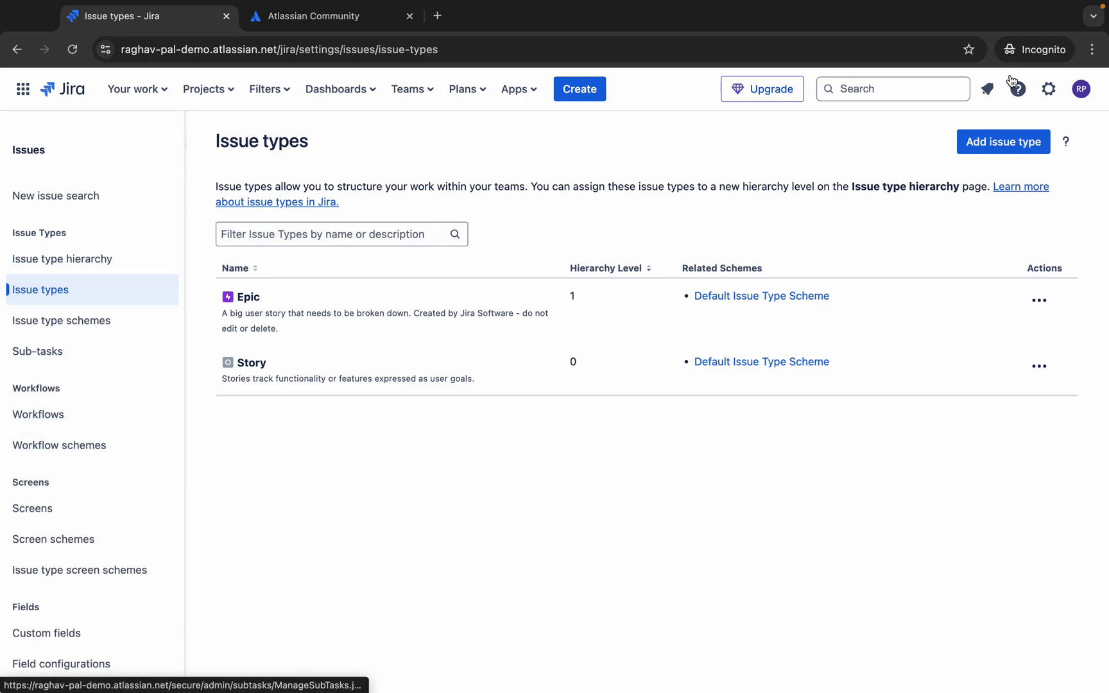
pyautogui.click(1048, 89)
pyautogui.scroll(-2, 824, 539)
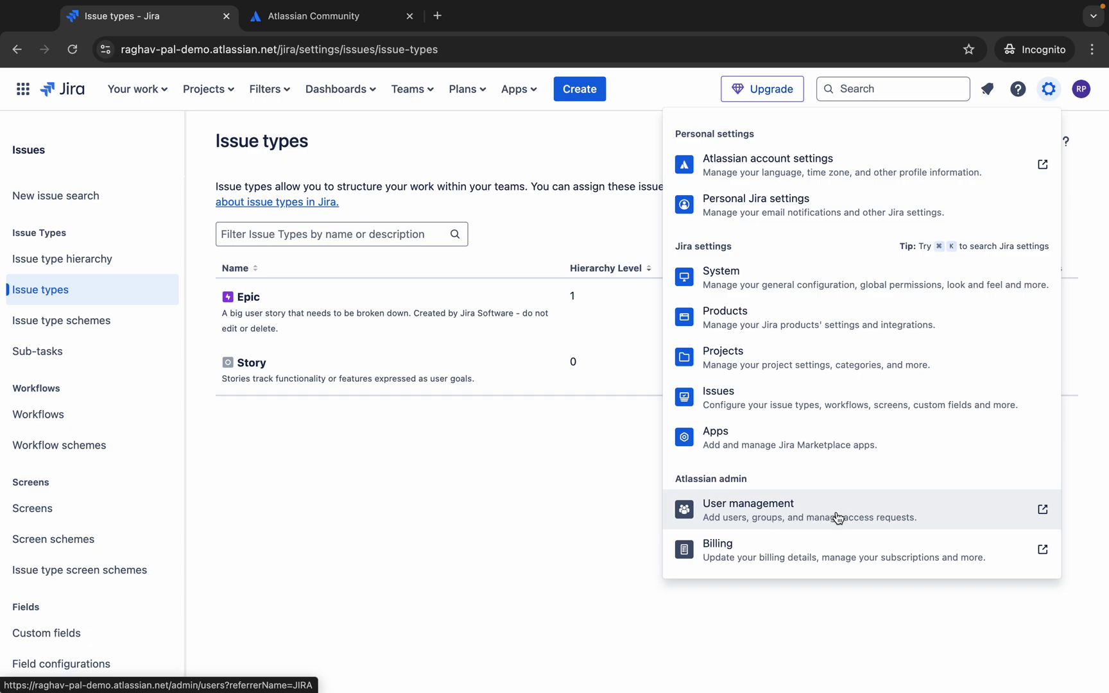
pyautogui.click(575, 545)
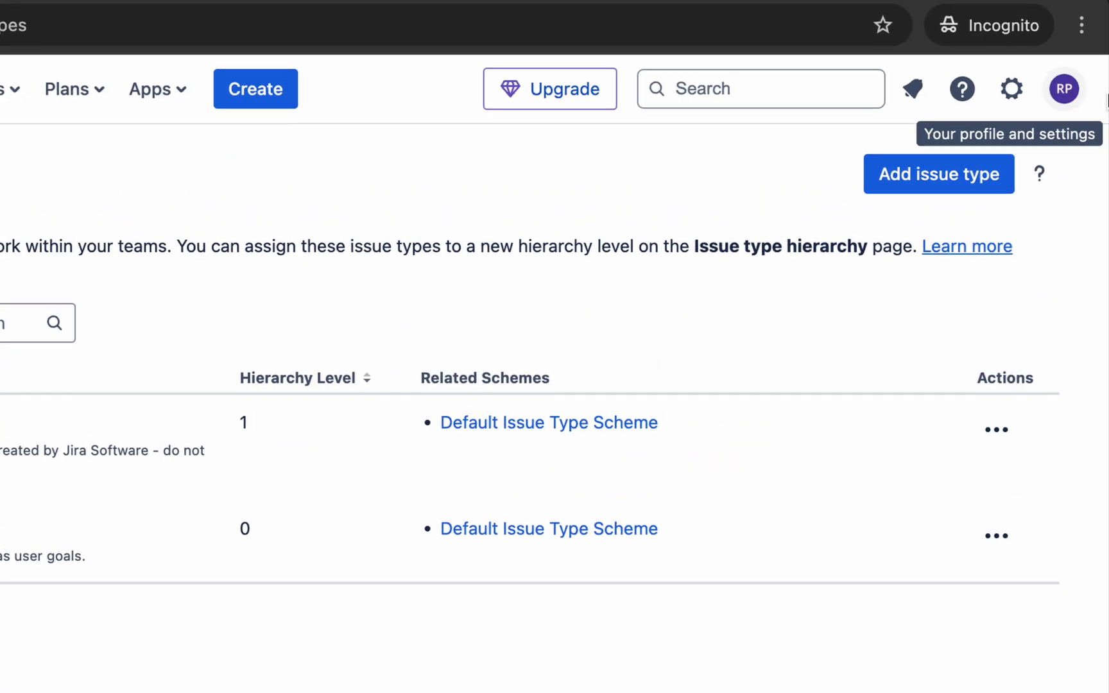
pyautogui.click(1066, 91)
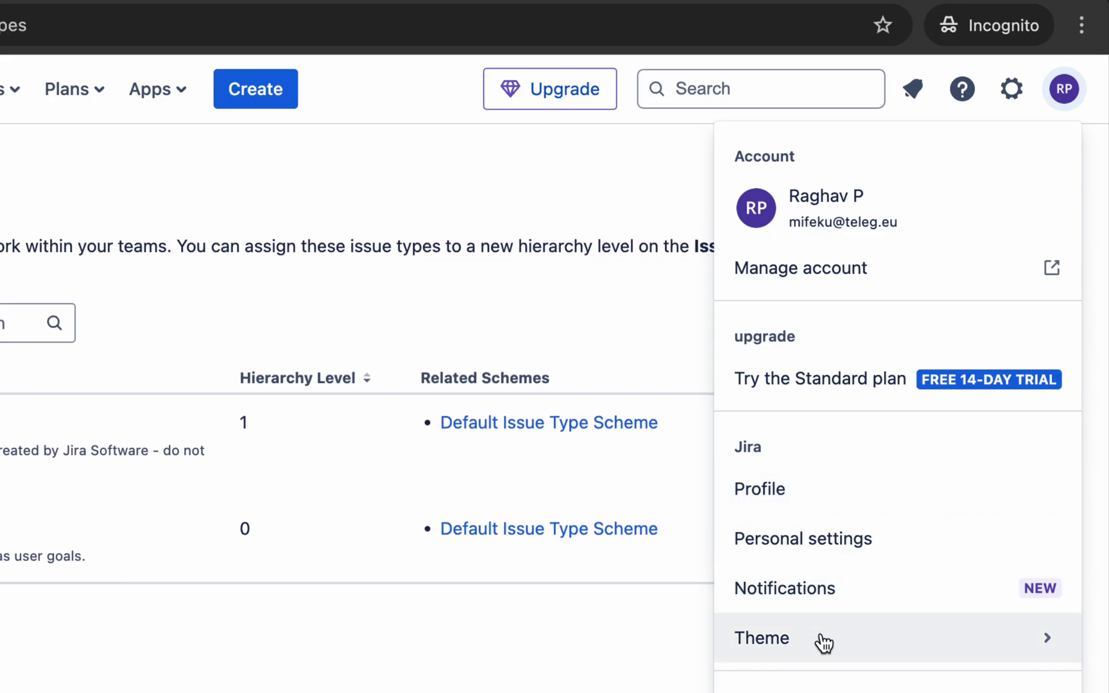
pyautogui.click(960, 438)
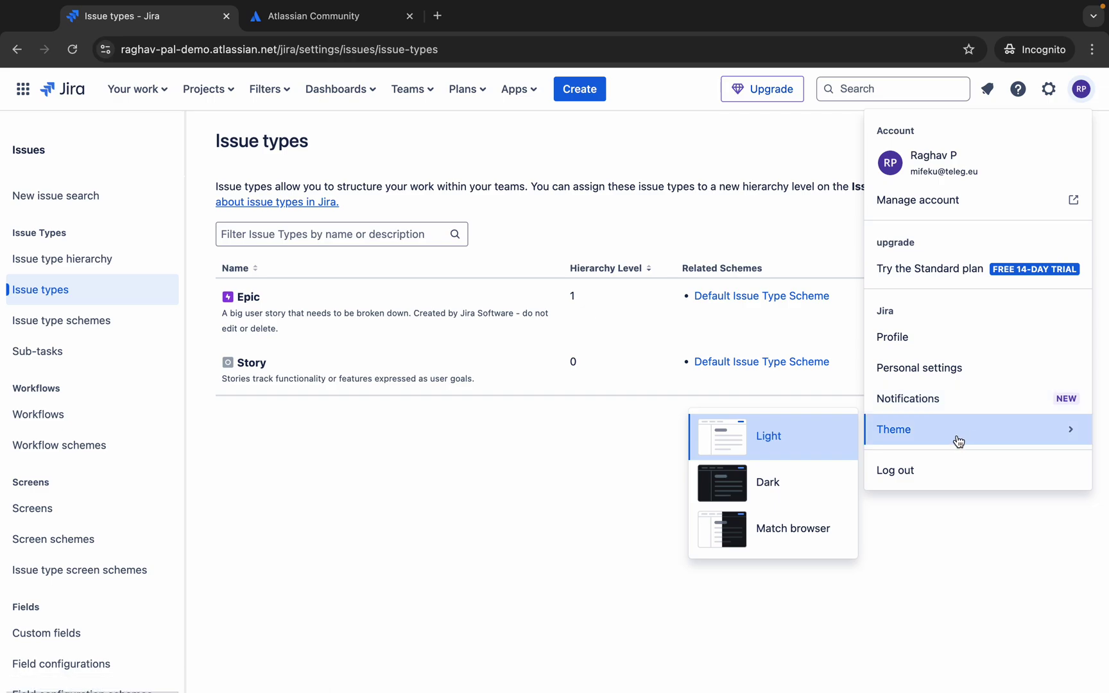
pyautogui.click(921, 545)
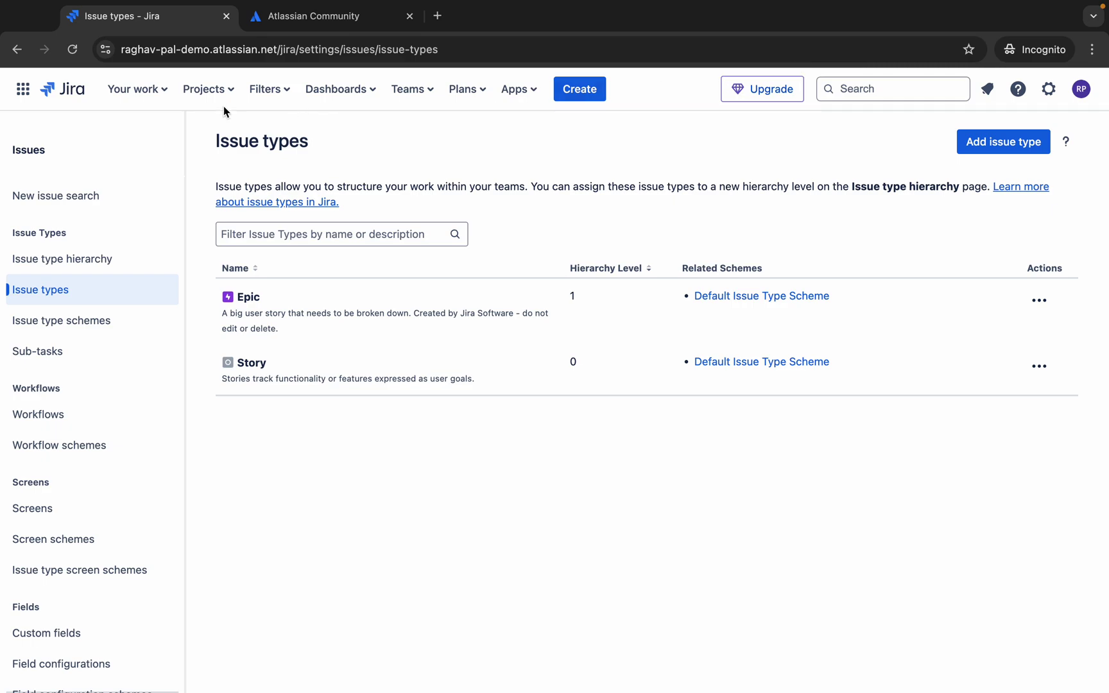
pyautogui.moveTo(3, 131)
pyautogui.mouseDown()
pyautogui.moveTo(128, 286)
pyautogui.moveTo(198, 639)
pyautogui.moveTo(191, 683)
pyautogui.mouseUp()
pyautogui.moveTo(2, 132)
pyautogui.mouseDown()
pyautogui.moveTo(171, 264)
pyautogui.moveTo(195, 641)
pyautogui.moveTo(181, 667)
pyautogui.mouseUp()
pyautogui.moveTo(4, 116)
pyautogui.mouseDown()
pyautogui.moveTo(208, 655)
pyautogui.moveTo(177, 672)
pyautogui.mouseUp()
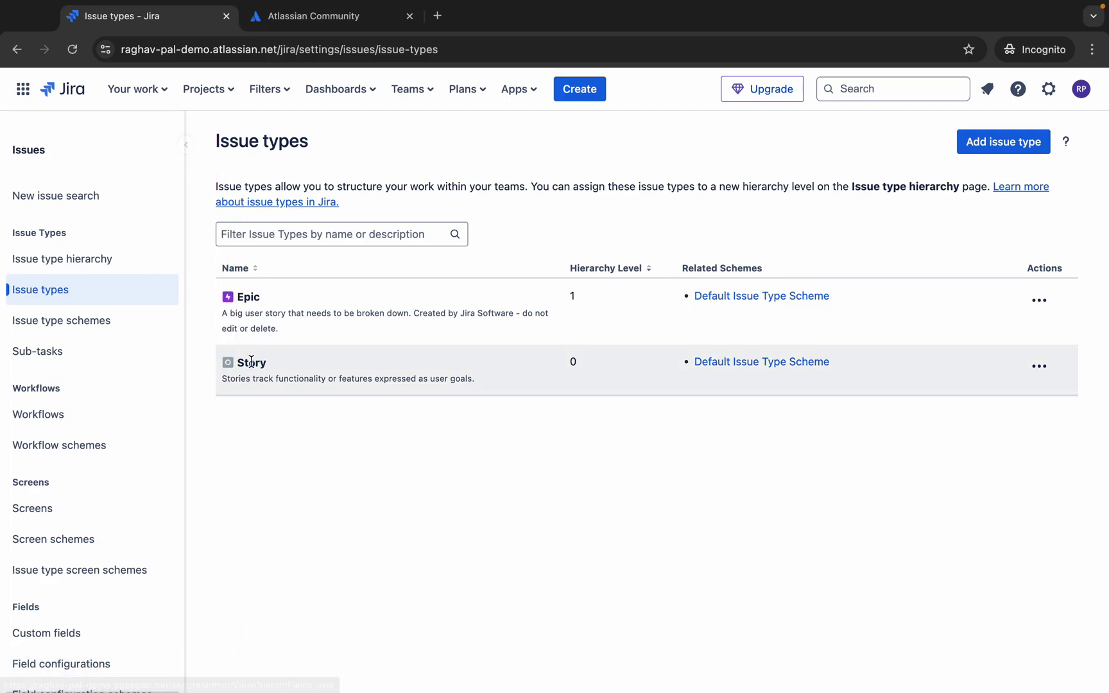
pyautogui.click(214, 85)
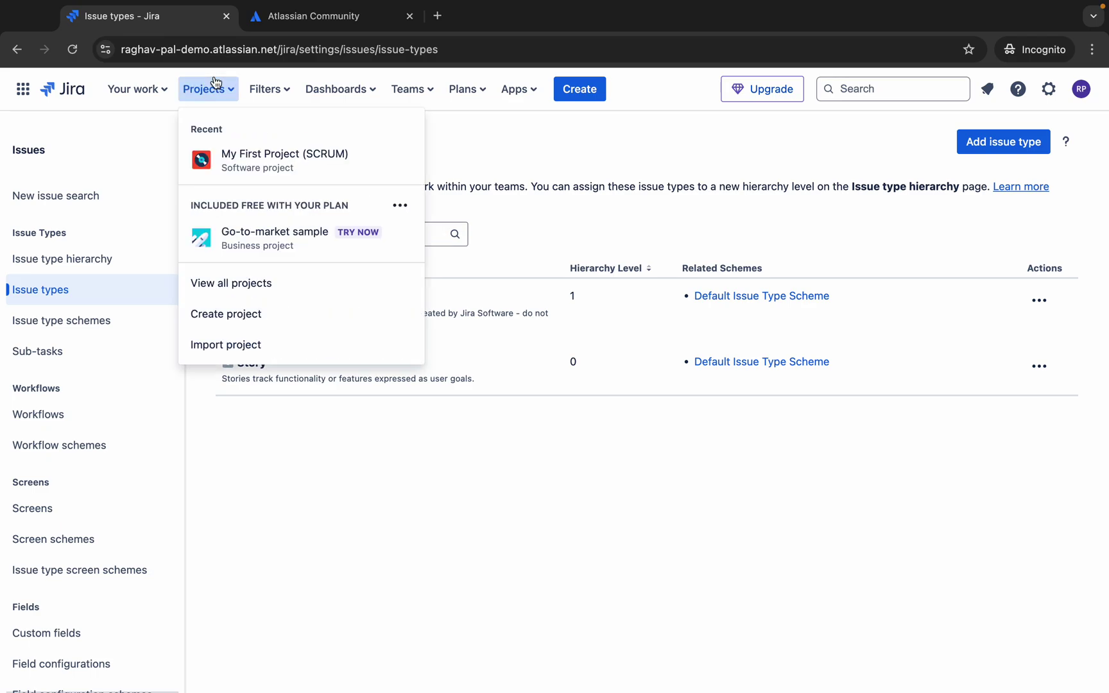
# Open My First Project's SCRUM board, then view all issues created in the last 30 days.
pyautogui.click(253, 168)
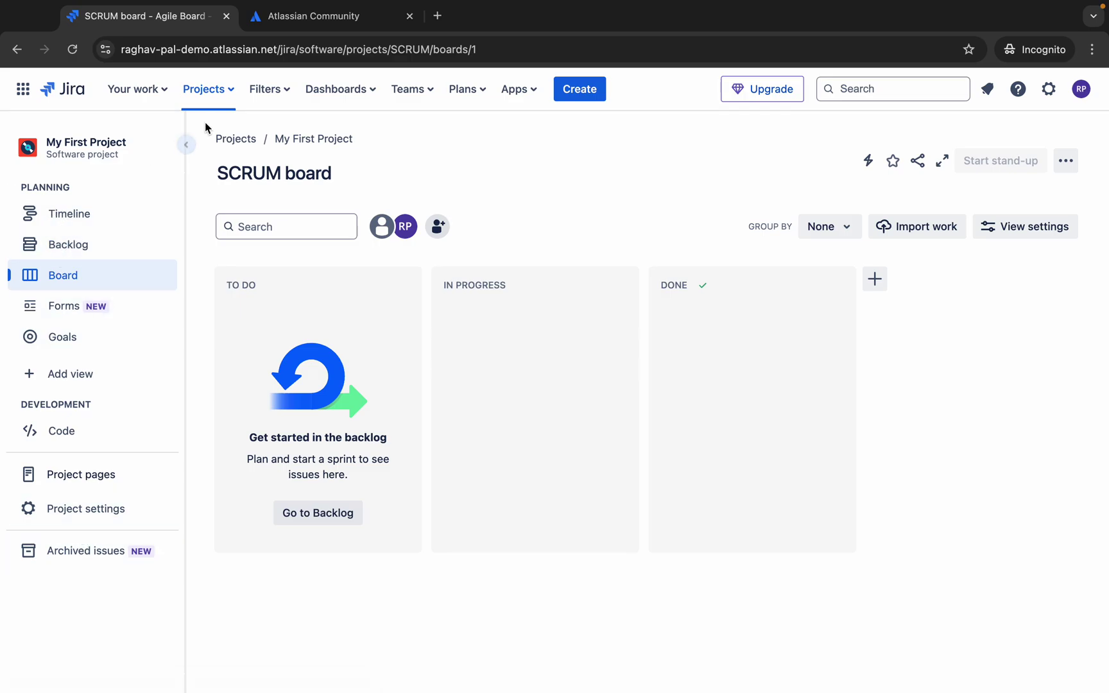
pyautogui.click(846, 89)
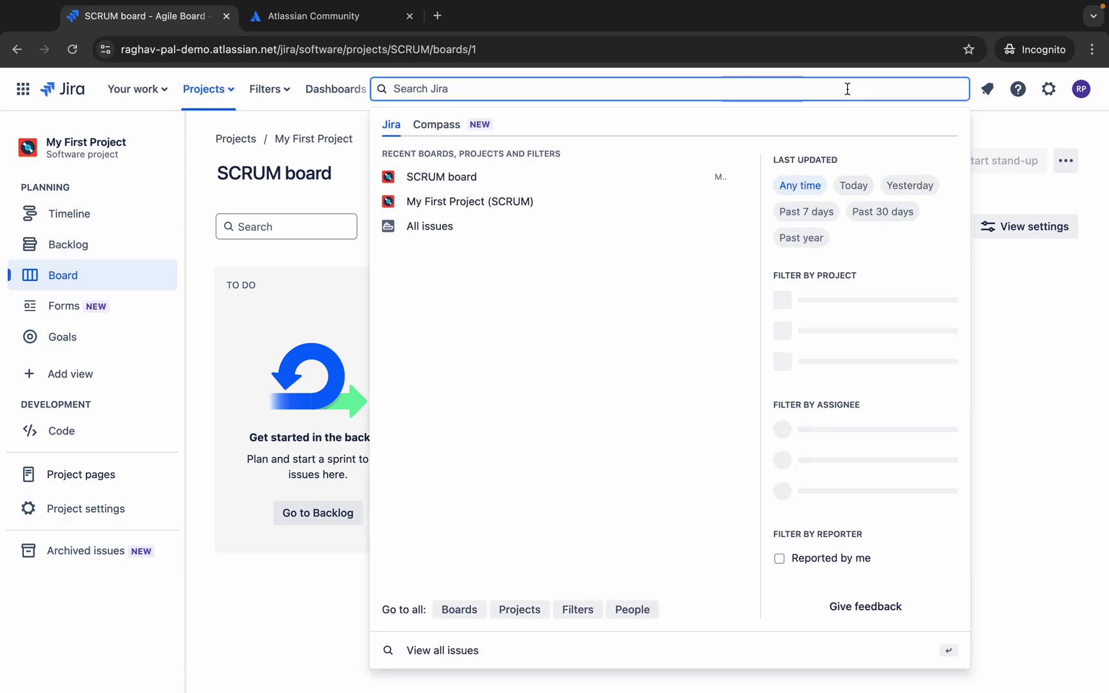
pyautogui.click(451, 657)
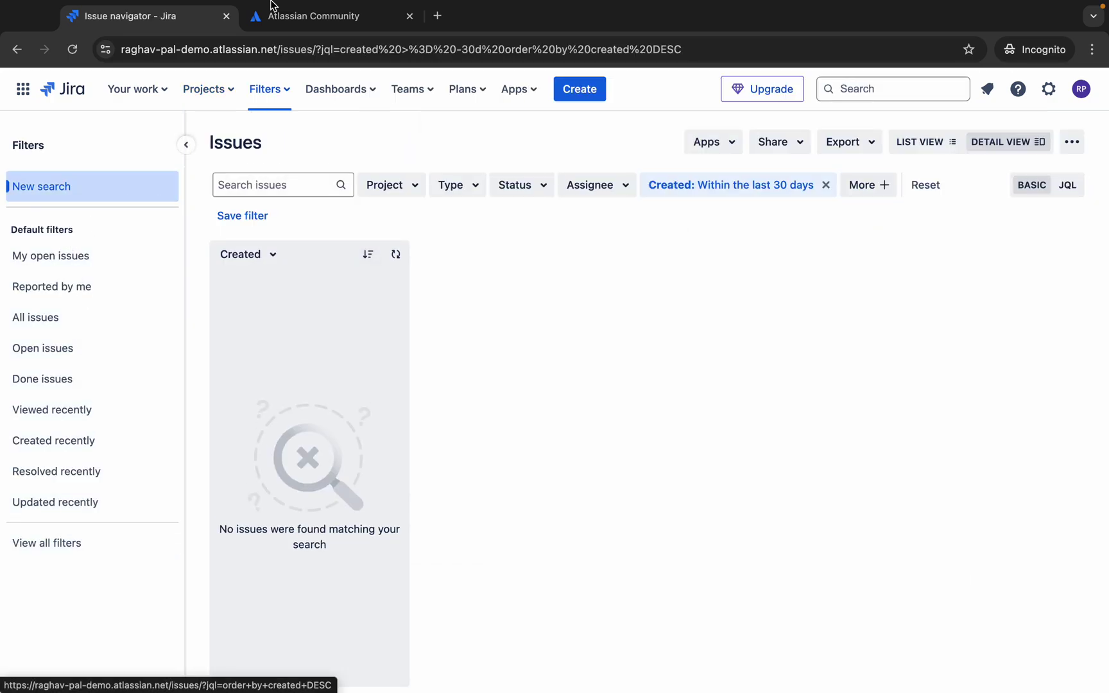
pyautogui.moveTo(673, 6)
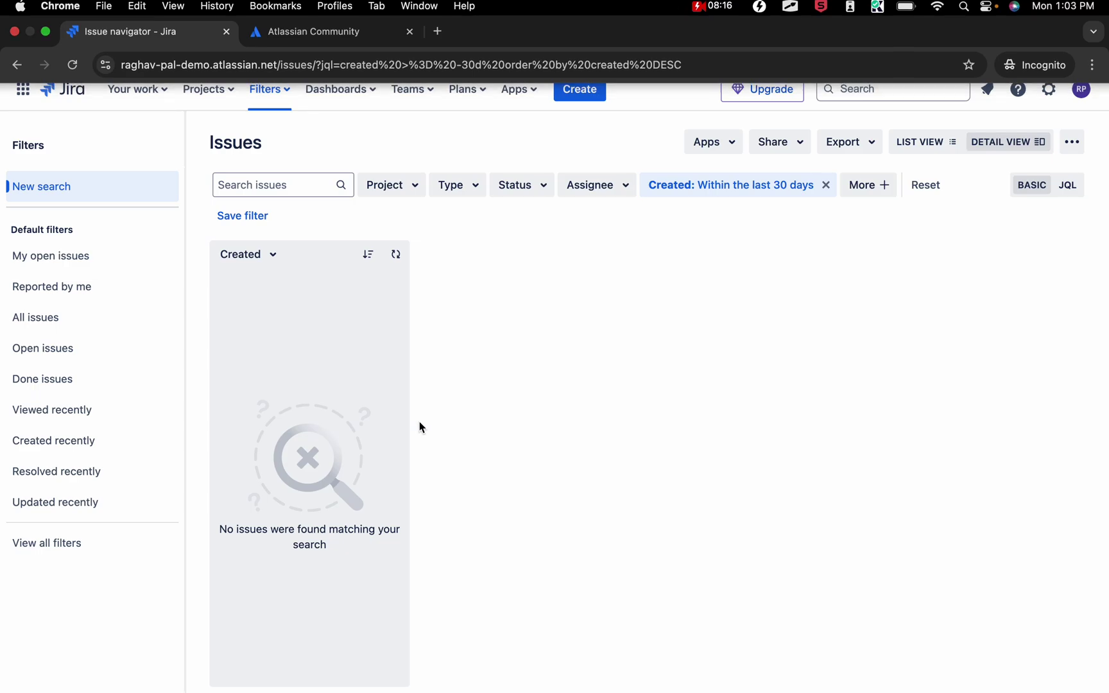
# Flip through the Your work dropdown's Boards, Recent and Assigned to me tabs.
pyautogui.click(157, 93)
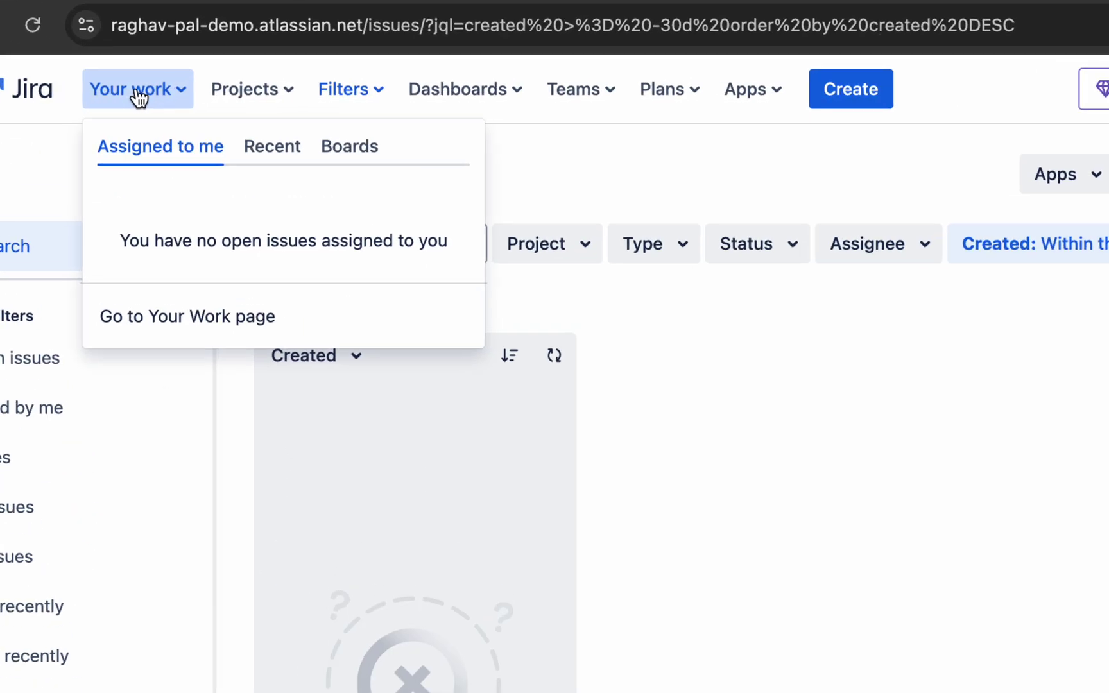
pyautogui.click(363, 158)
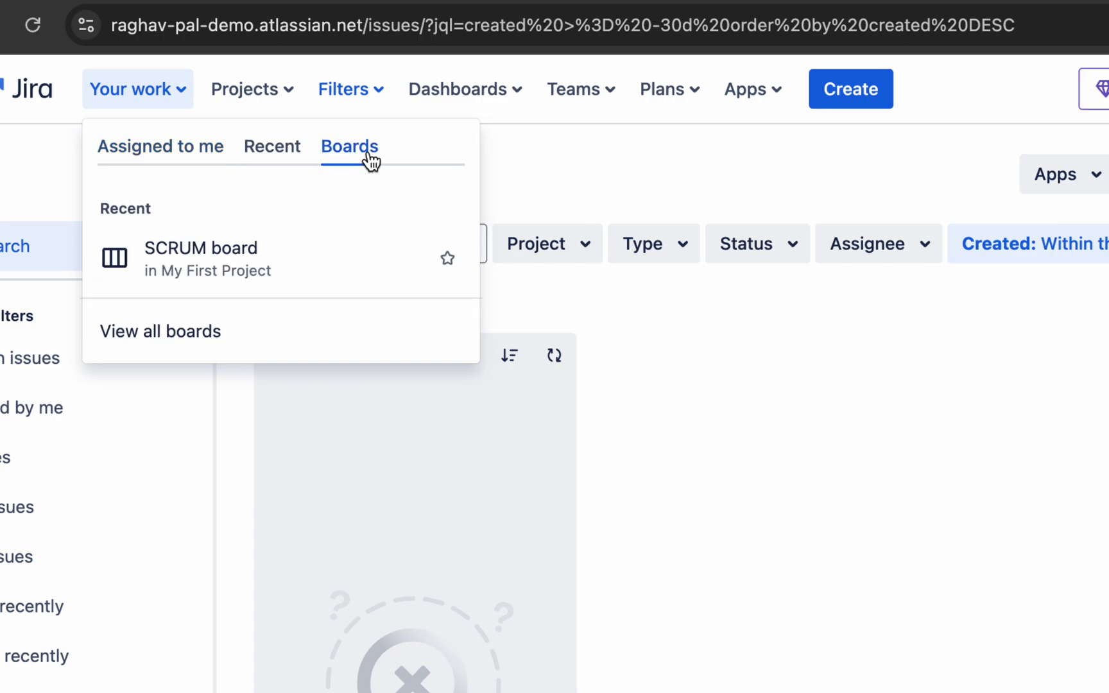
pyautogui.click(270, 168)
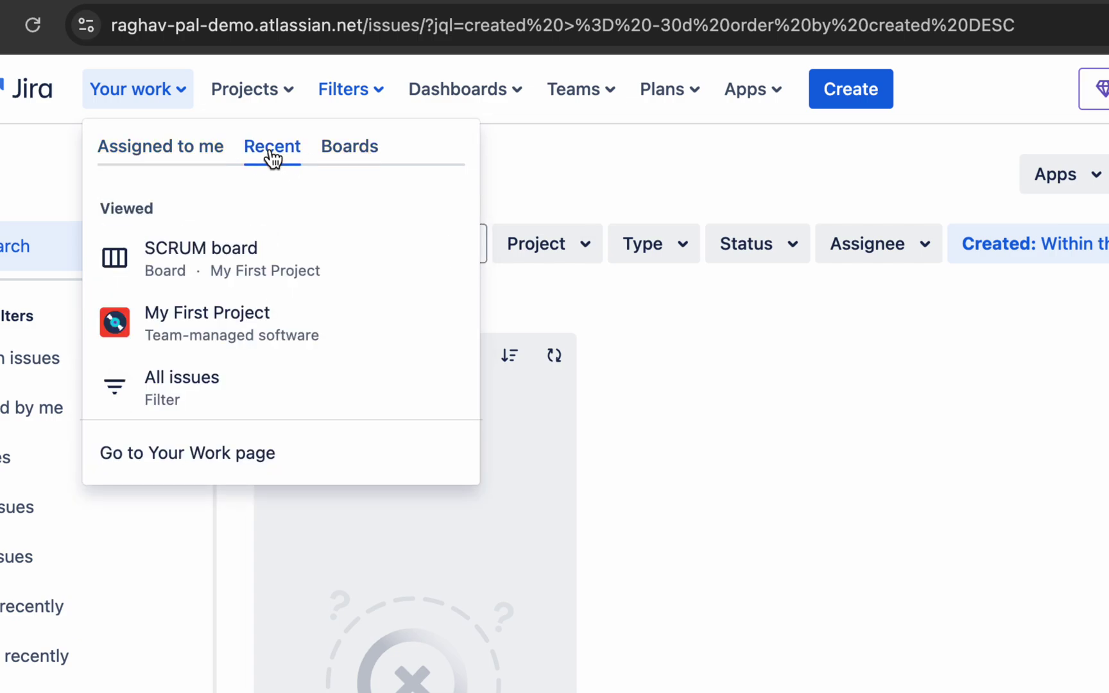
pyautogui.click(330, 152)
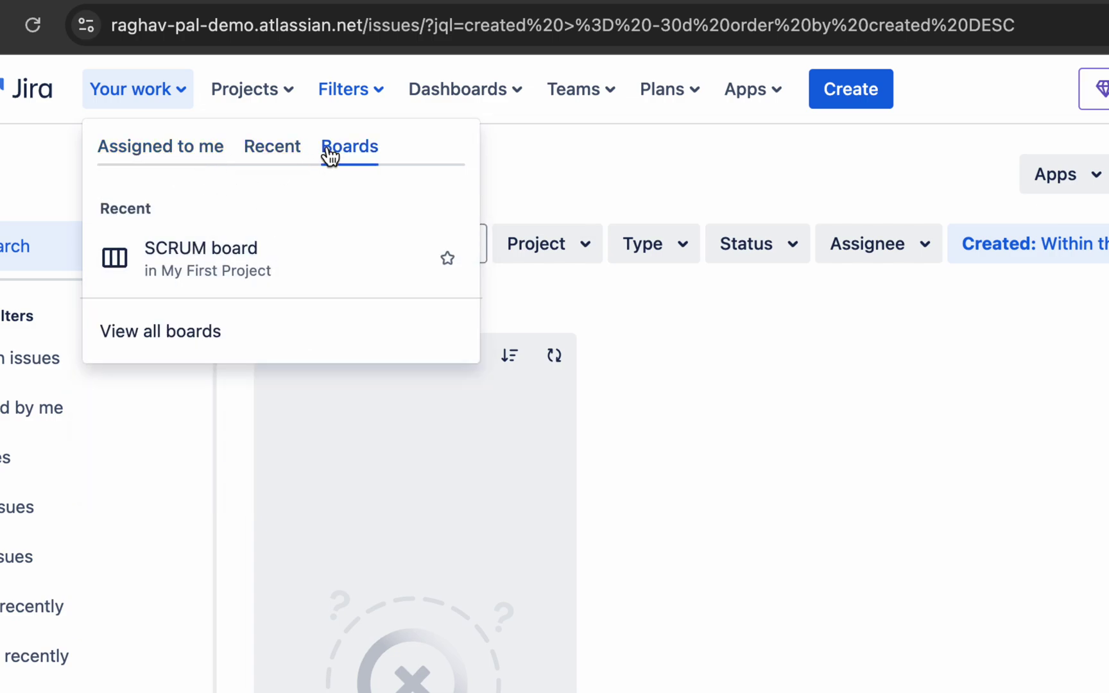
pyautogui.click(167, 143)
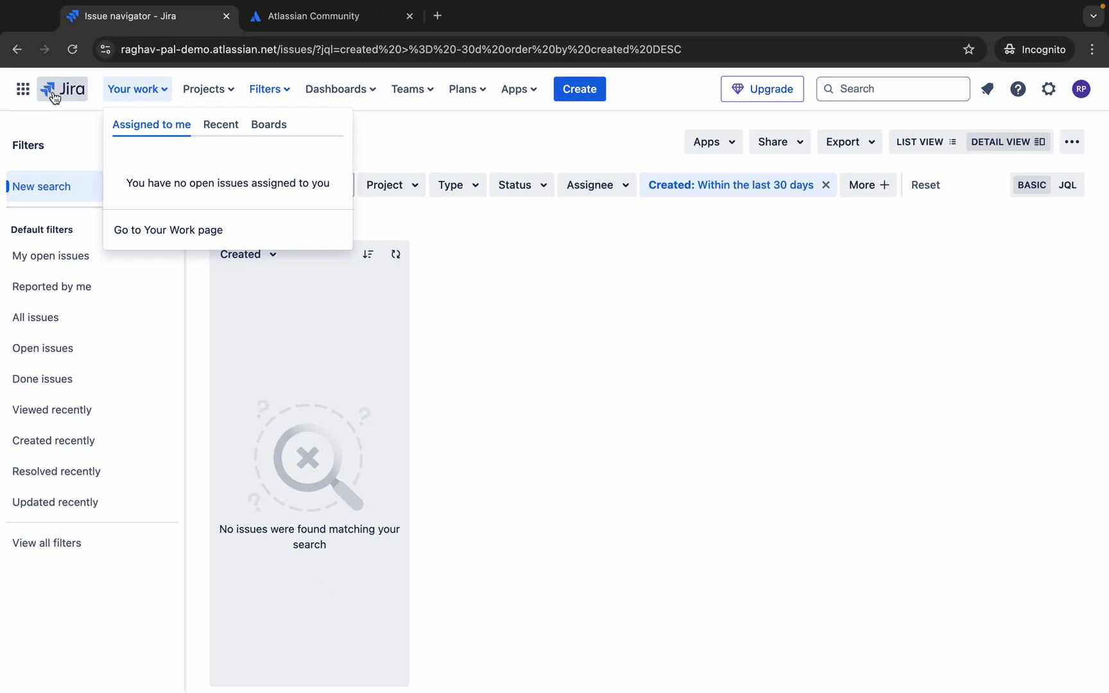
# Go to the Your work page, view and close the apps list, then reopen the SCRUM board.
pyautogui.click(3, 99)
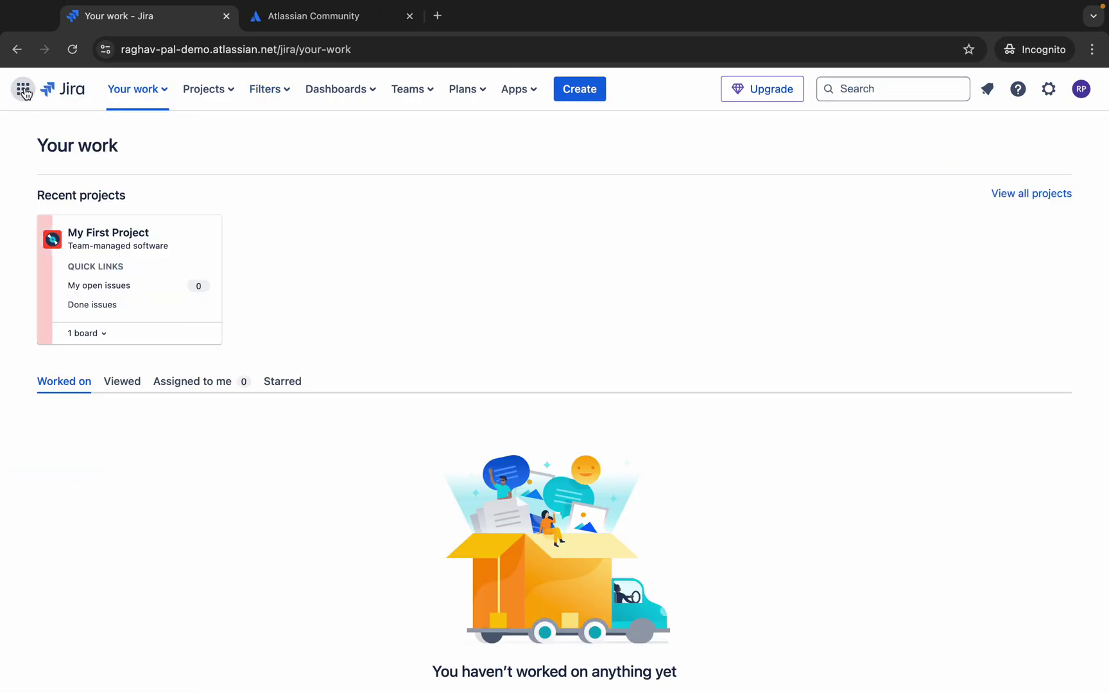
pyautogui.click(23, 88)
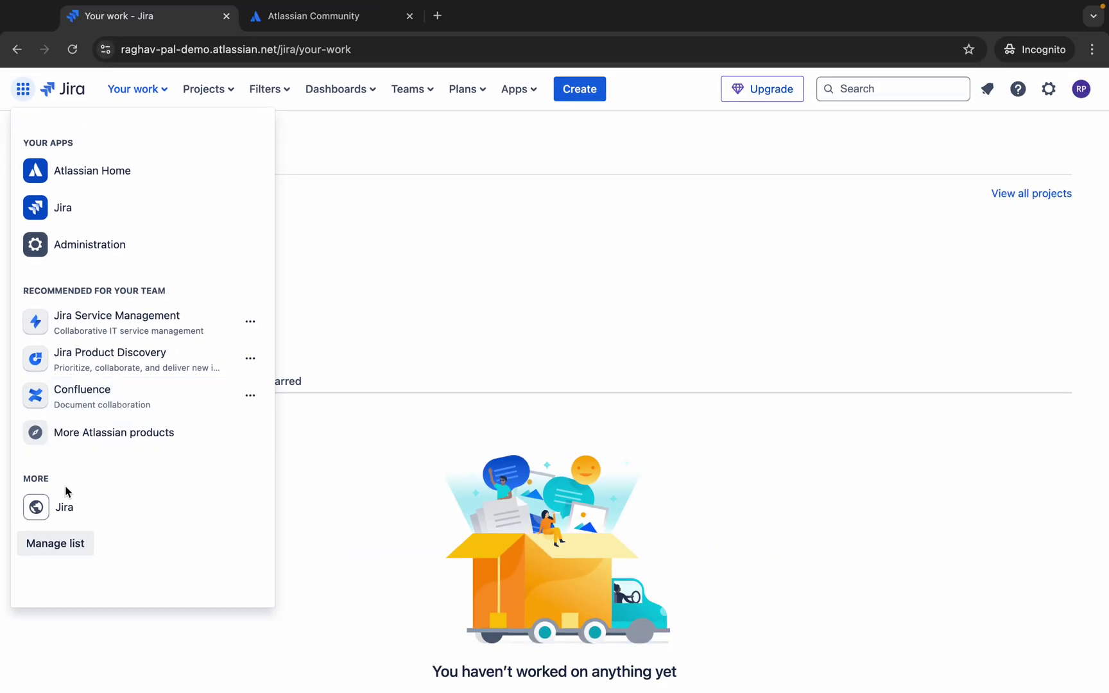
pyautogui.click(453, 254)
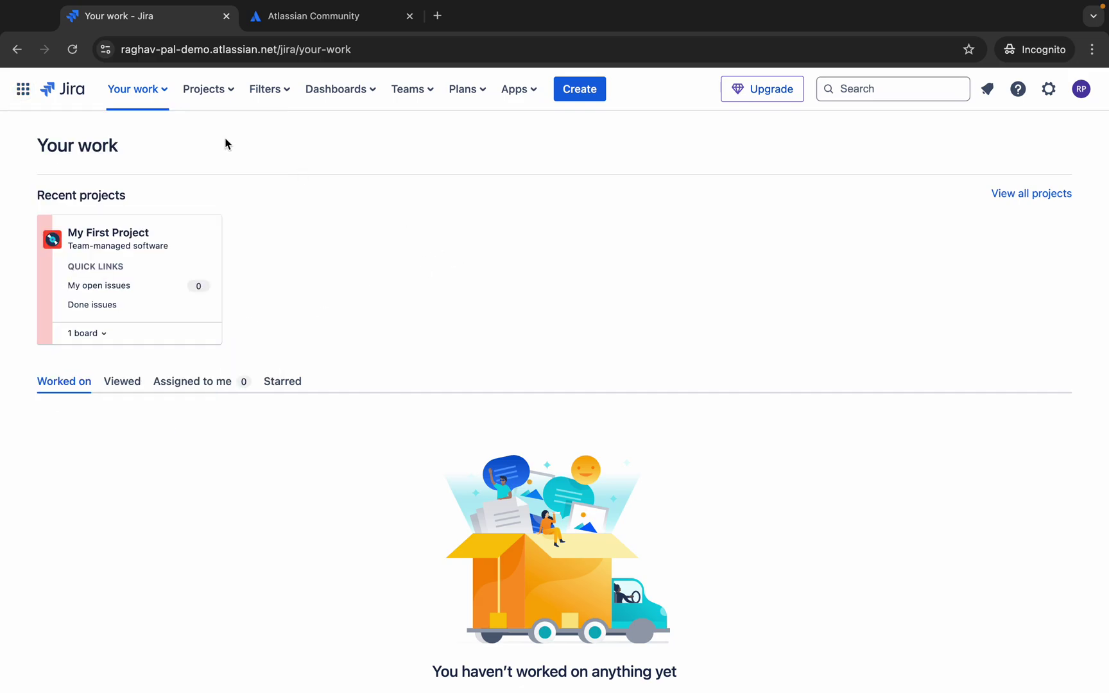
pyautogui.click(118, 235)
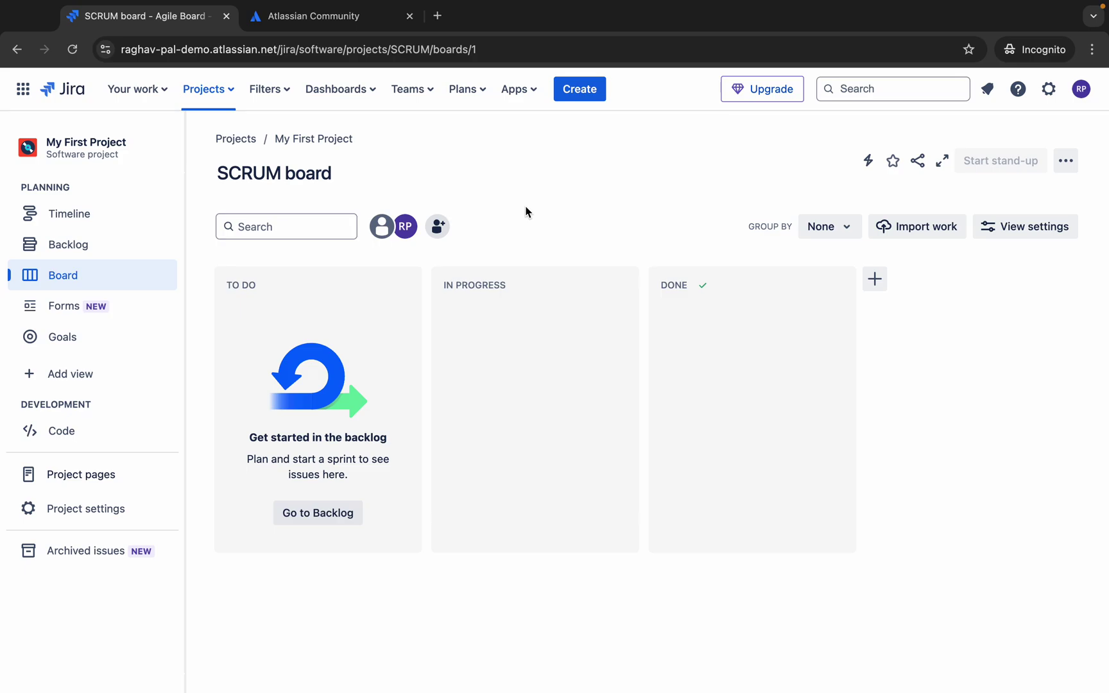
# Switch from Jira to the 'Demo - GUI and Features' presentation slide.
pyautogui.hotkey('ctrl', 'Left')
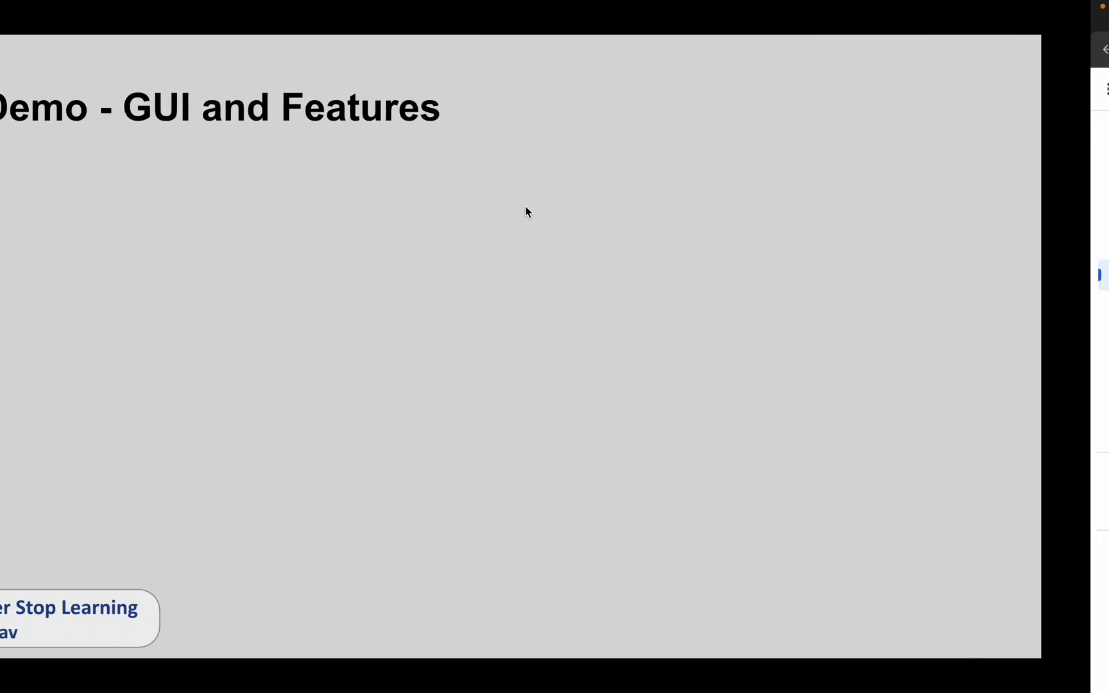